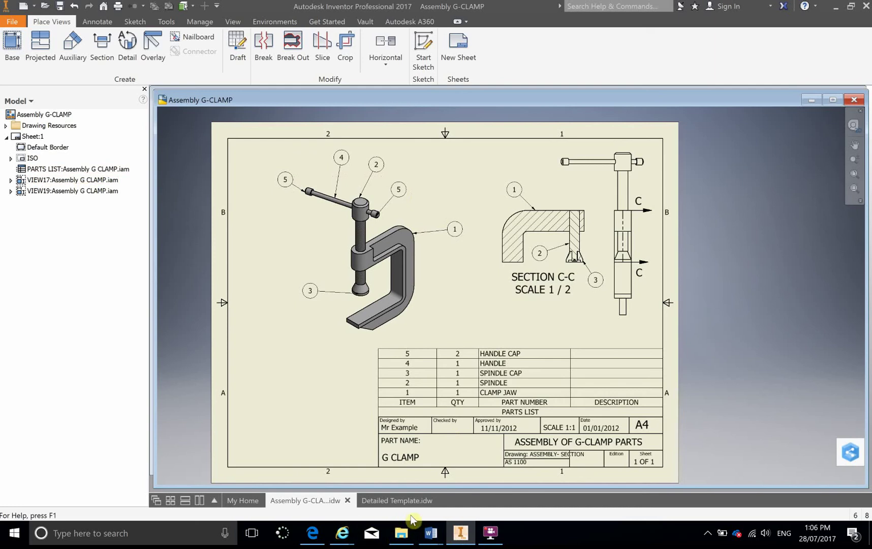
Step: On the Detailed Template sheet, start a base view with Assembly G CLAMP.iam loaded
click(396, 501)
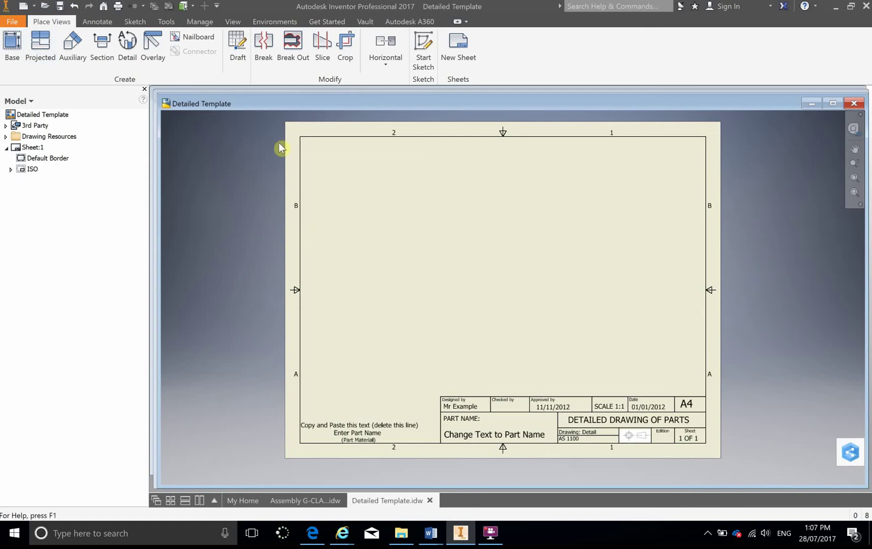
click(14, 44)
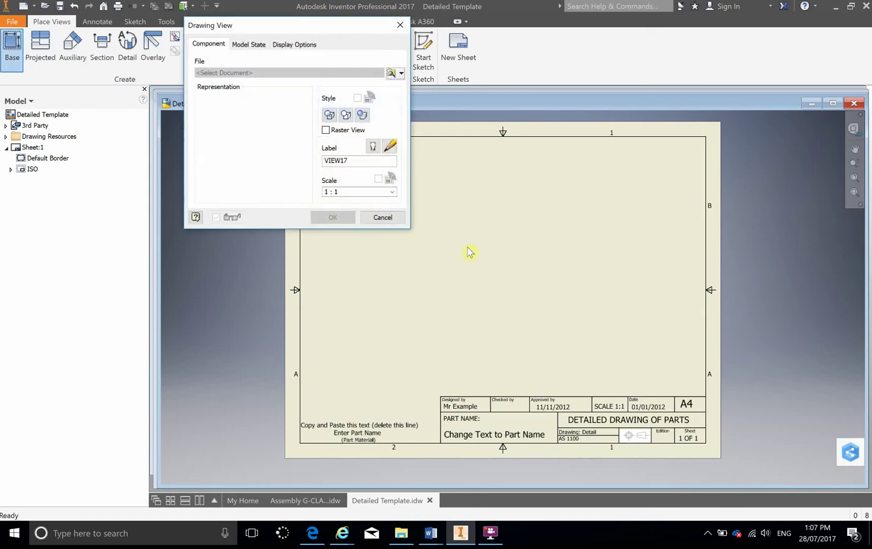
click(391, 74)
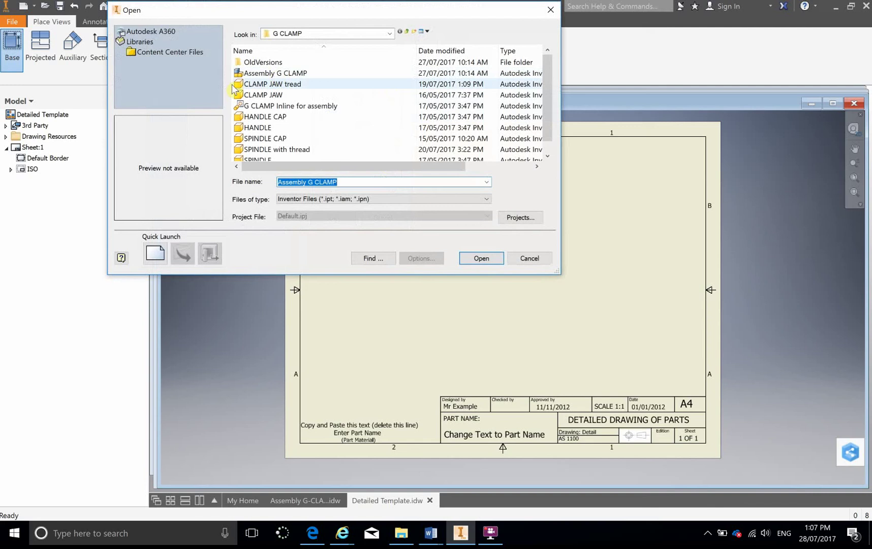
click(273, 73)
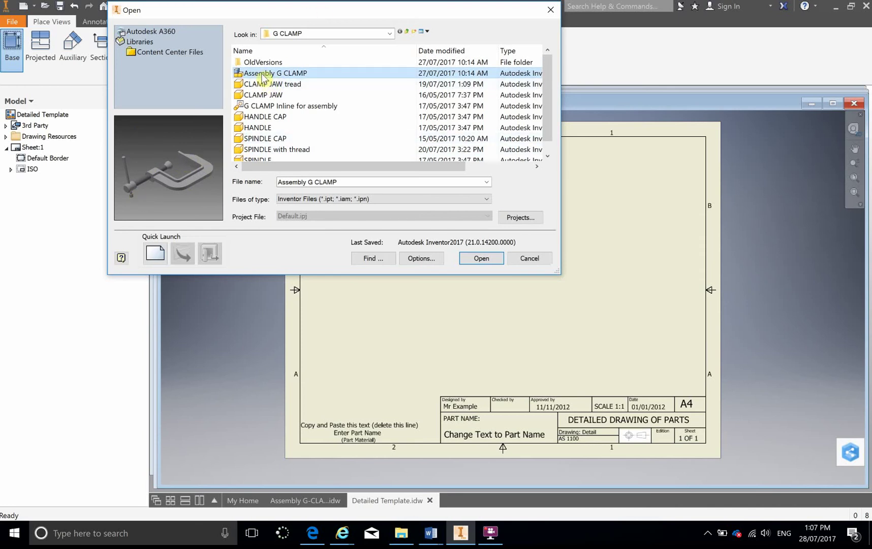
click(482, 258)
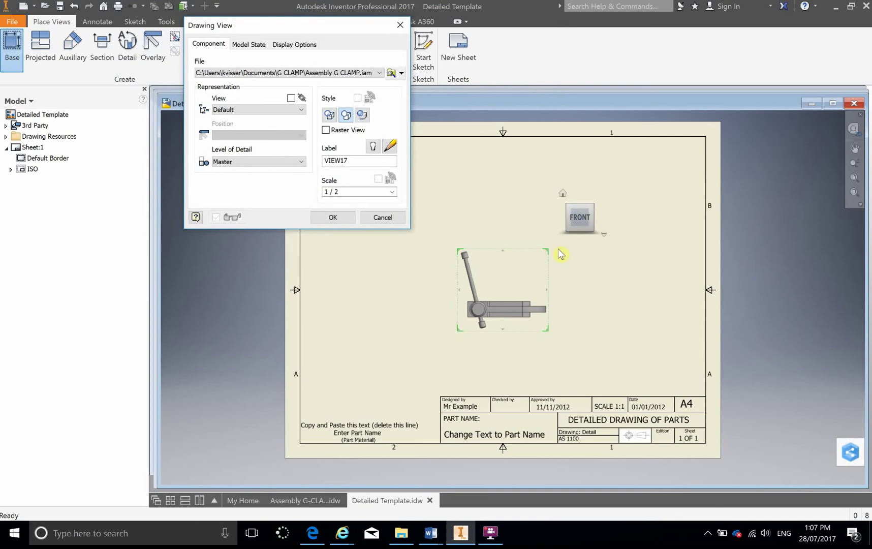
Step: Turn the G-clamp preview to an isometric corner using the ViewCube
click(580, 198)
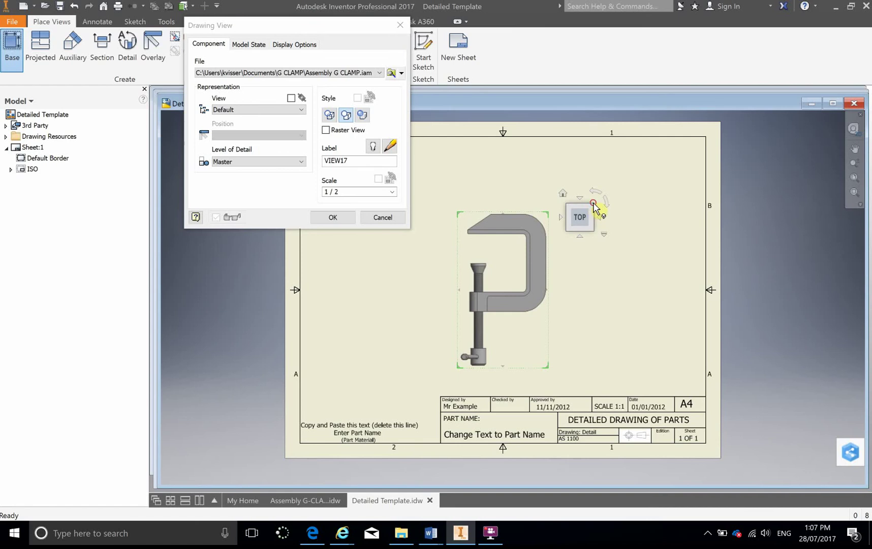
click(594, 207)
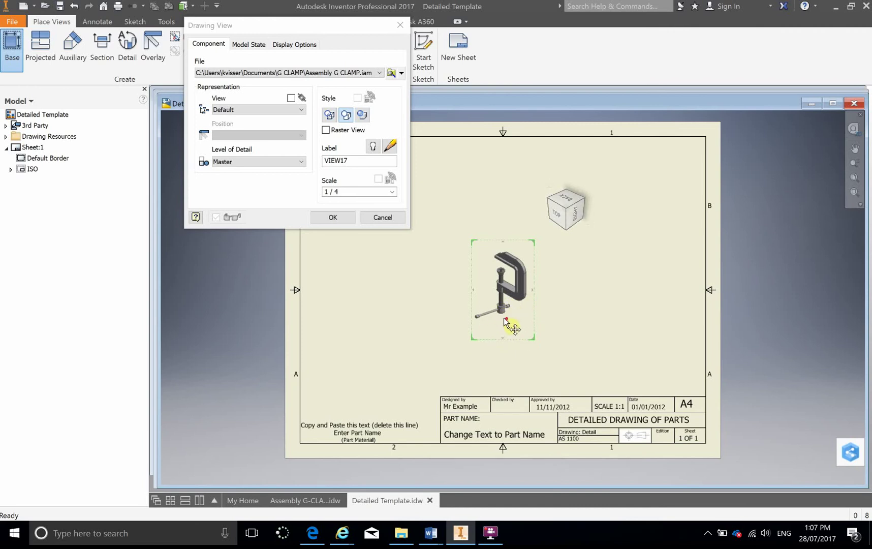
scroll(501, 317, down, 4)
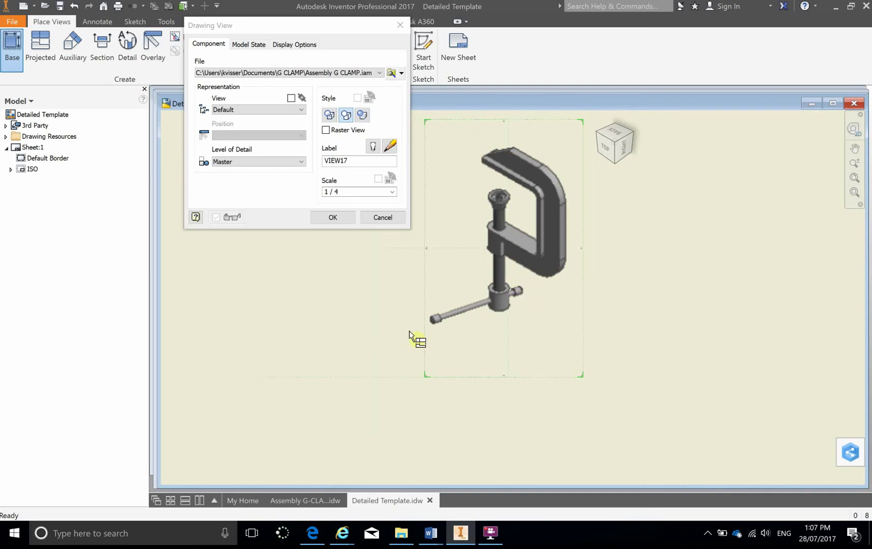
scroll(512, 287, up, 3)
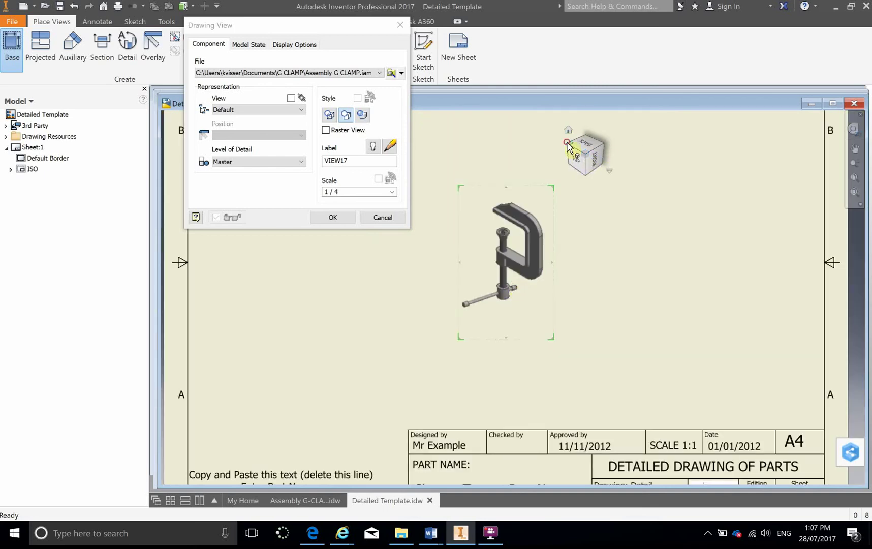
click(568, 144)
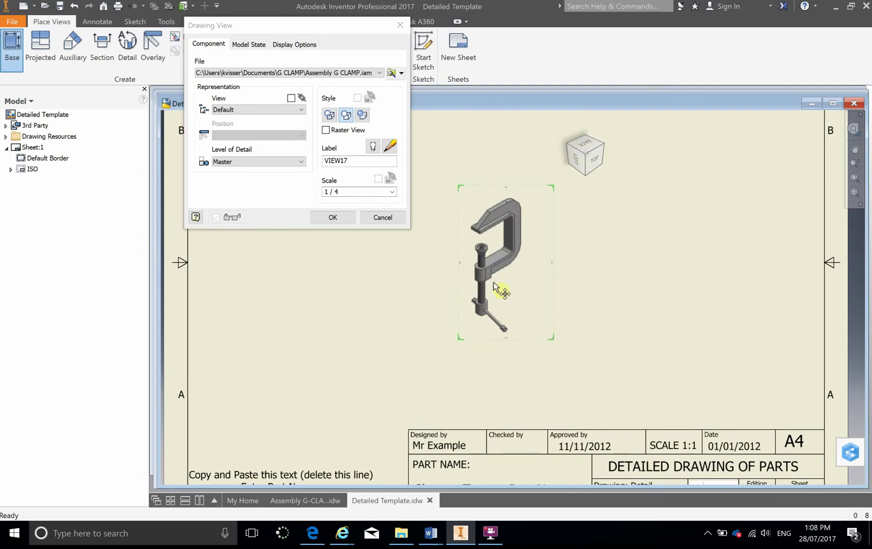
click(590, 144)
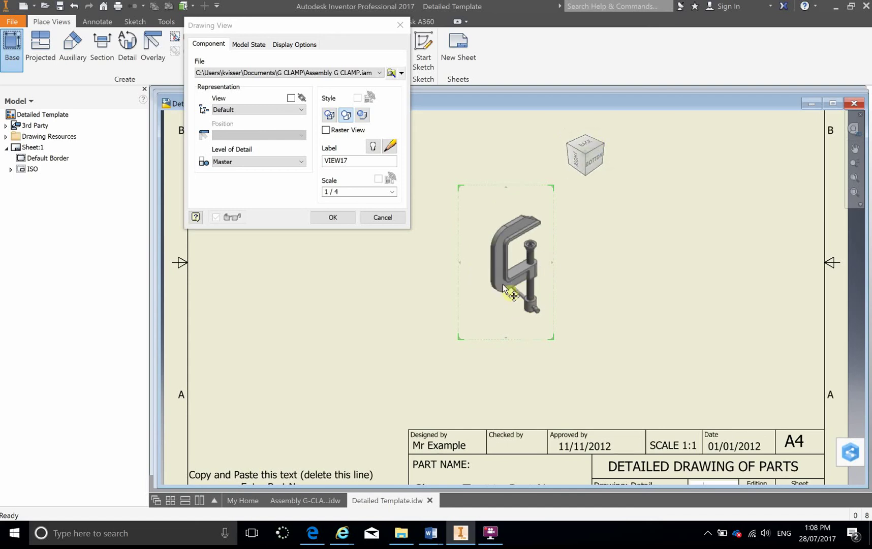
click(604, 151)
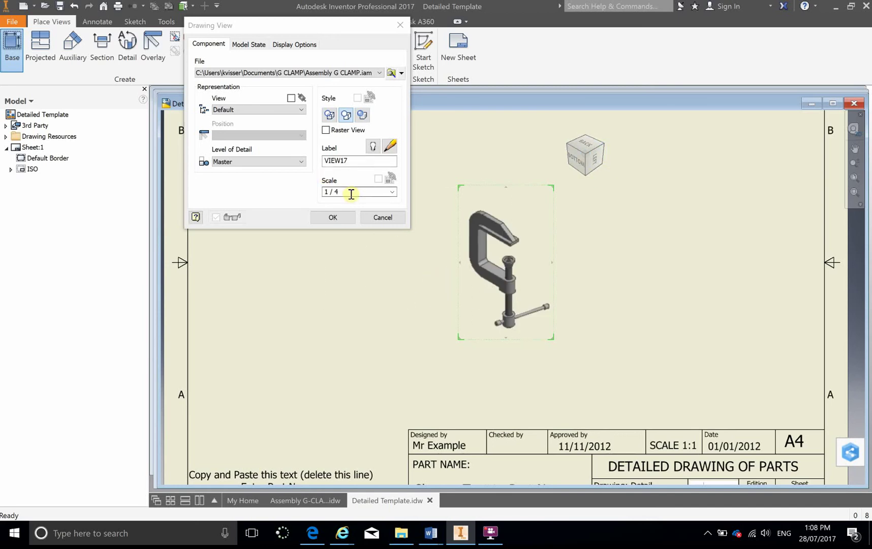
Step: Set the view to 1/2 scale and Hidden Line style with Raster View off
click(392, 191)
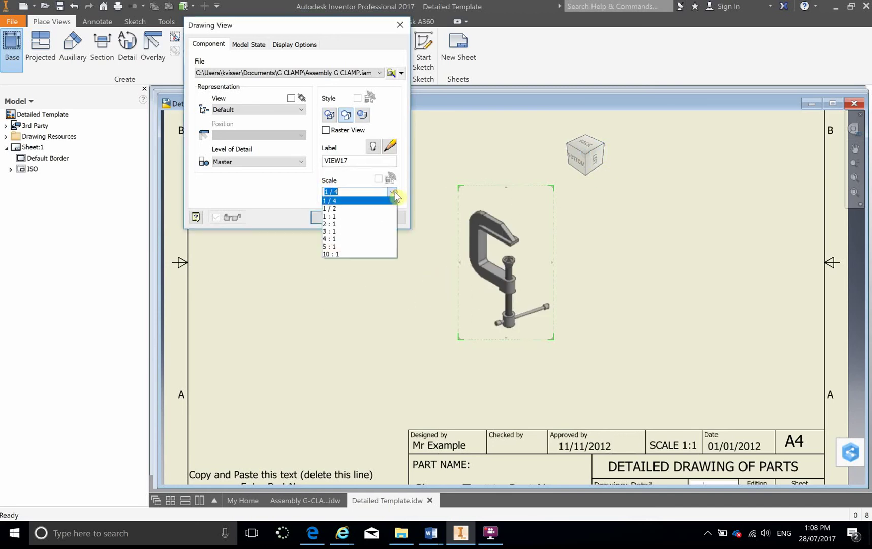
click(340, 208)
scroll(676, 285, up, 3)
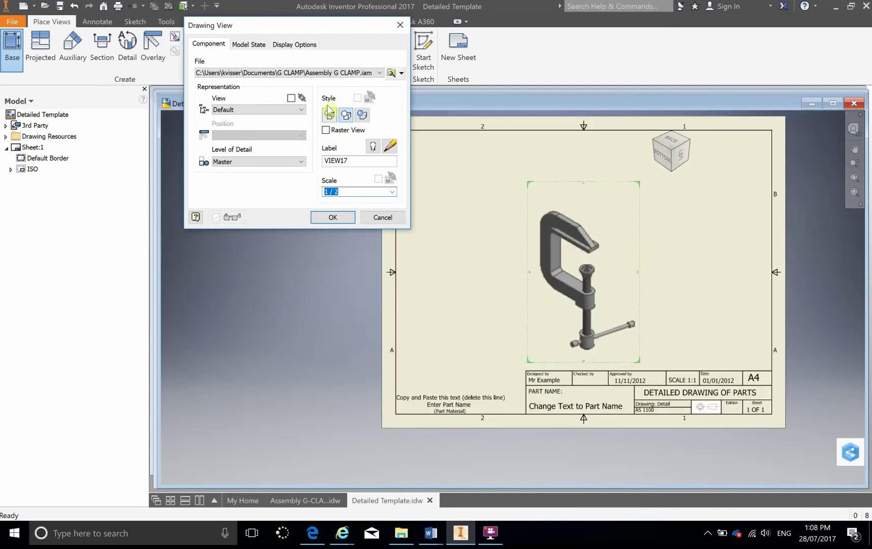
click(346, 115)
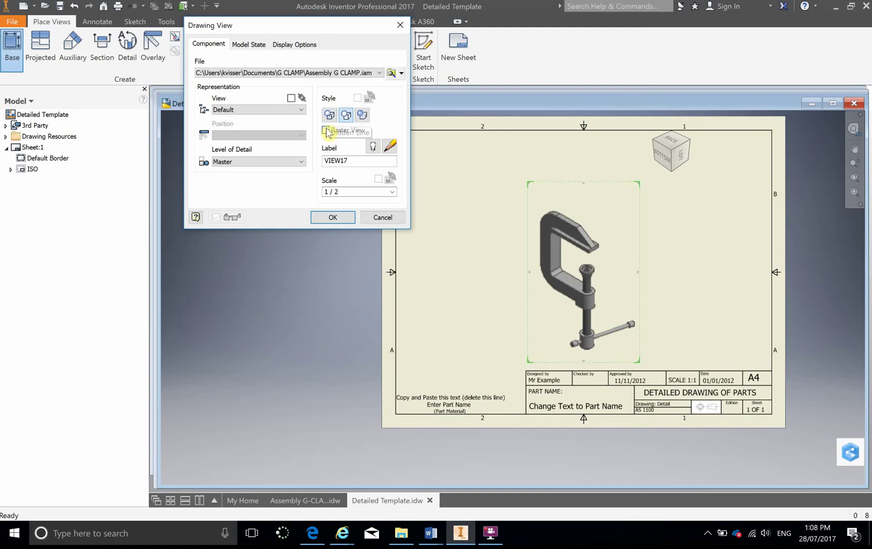
click(326, 131)
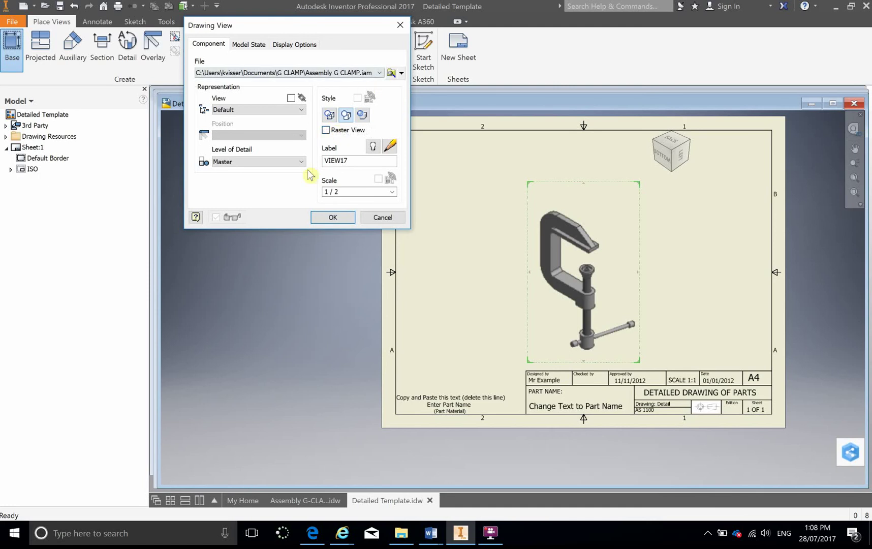
Step: Place the view as VIEW17 and drag it to the sheet's upper-left area
click(333, 218)
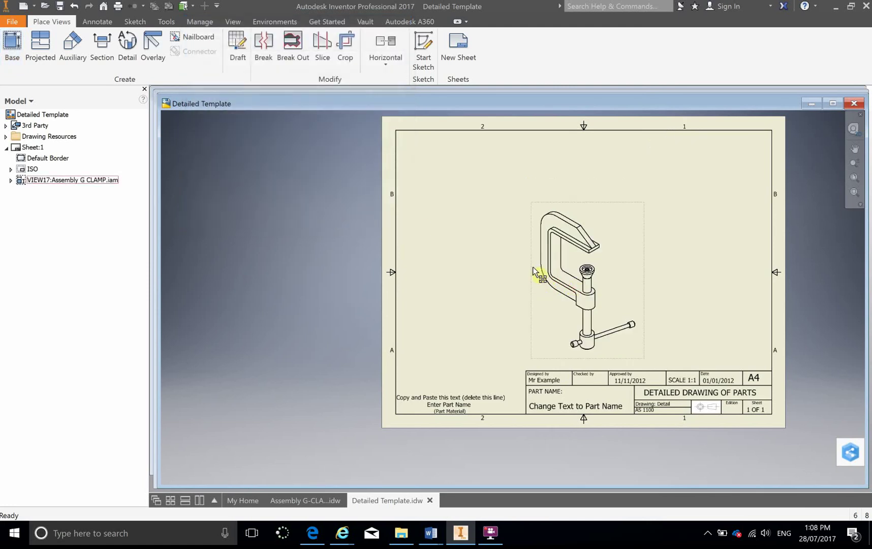
click(532, 223)
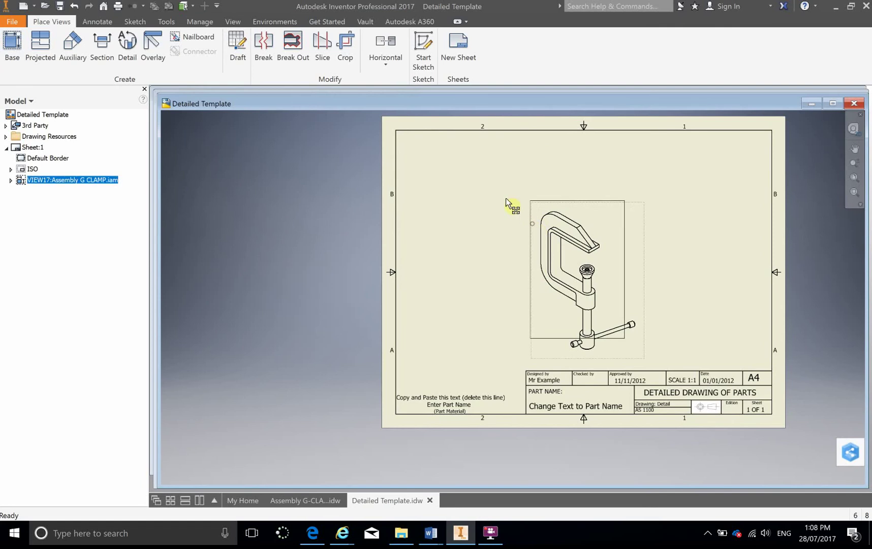
mouse_move(506, 197)
mouse_down()
mouse_move(449, 149)
mouse_move(460, 165)
mouse_move(456, 158)
mouse_up()
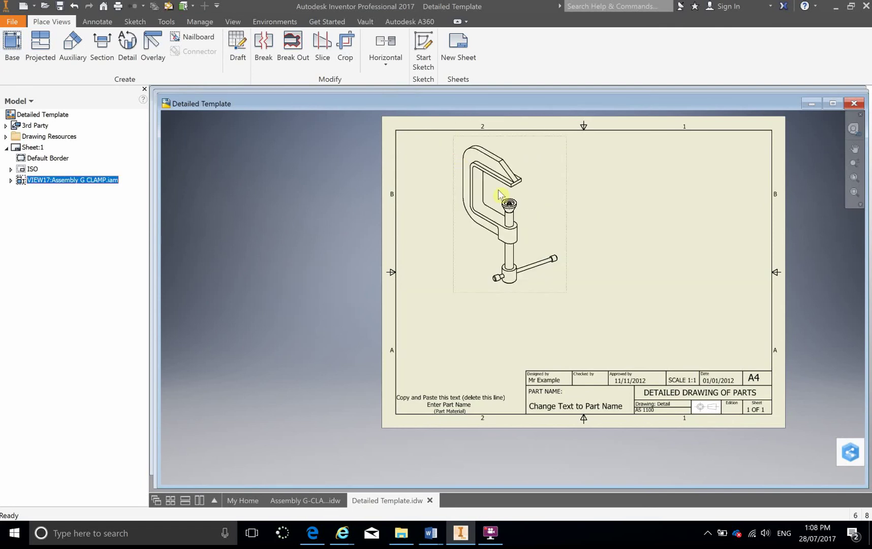
mouse_move(456, 224)
mouse_down()
mouse_move(453, 232)
mouse_move(454, 222)
mouse_up()
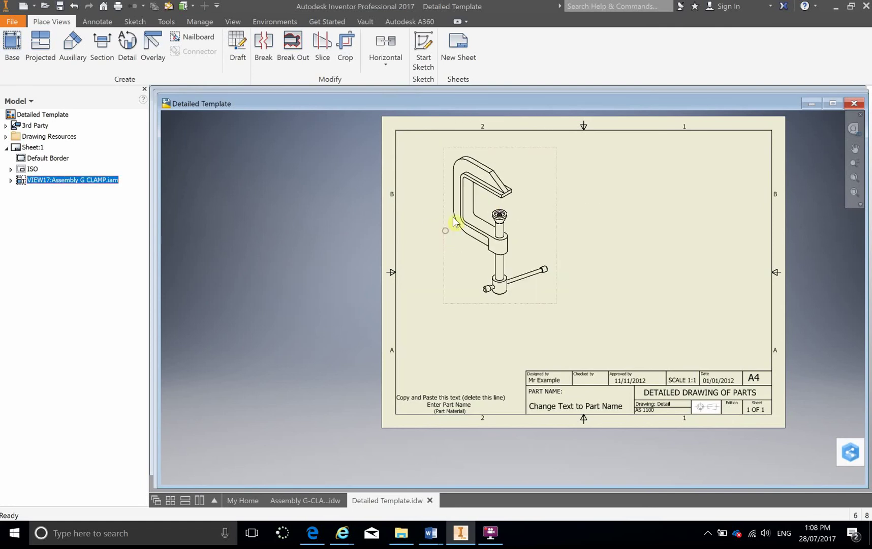
click(443, 190)
click(442, 187)
drag(445, 182, 419, 185)
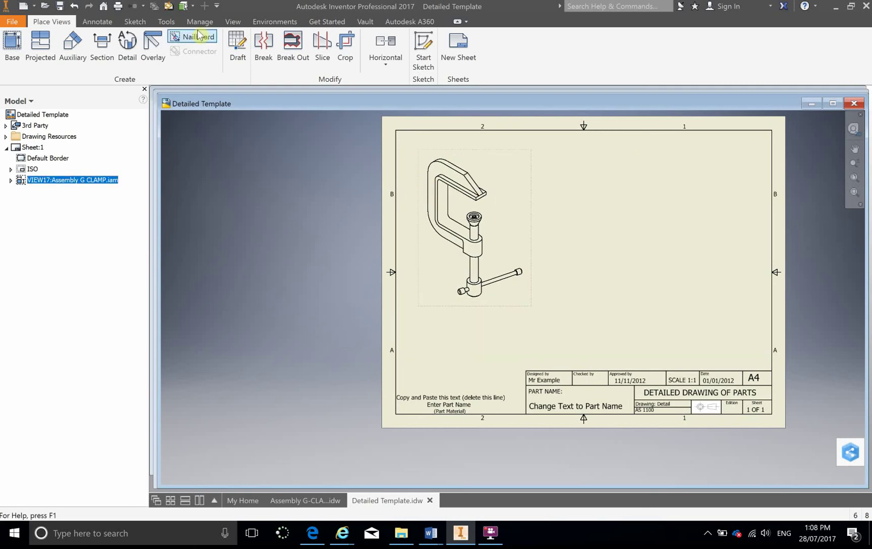
Step: Start a balloon on the clamp jaw of the isometric view, keeping the Structured BOM setting
click(98, 22)
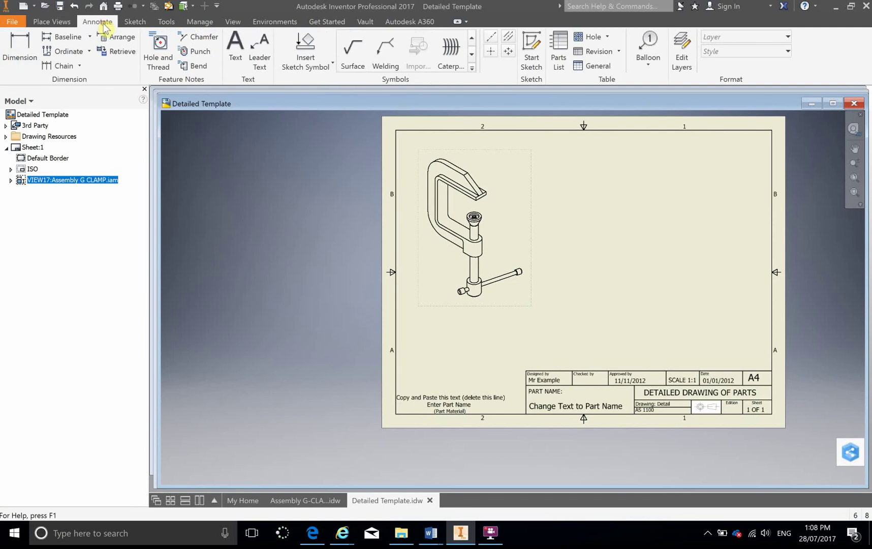
click(649, 45)
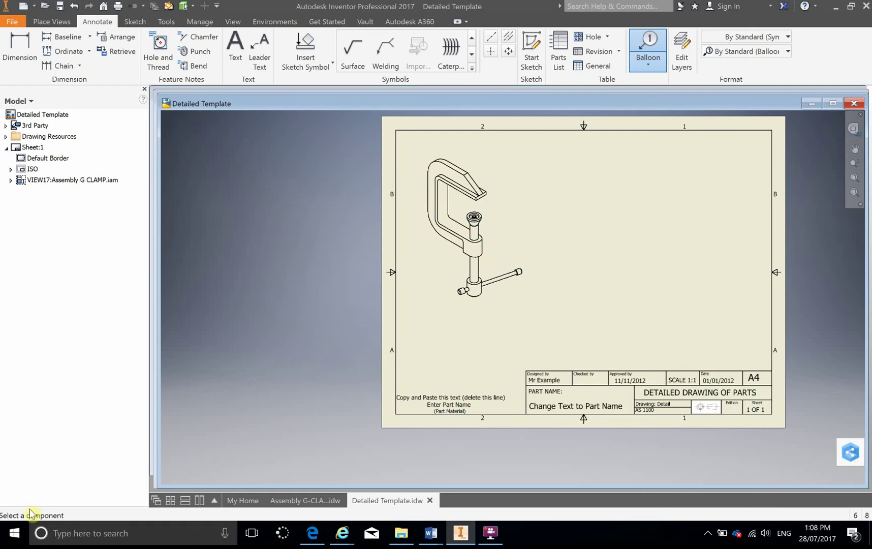
click(459, 173)
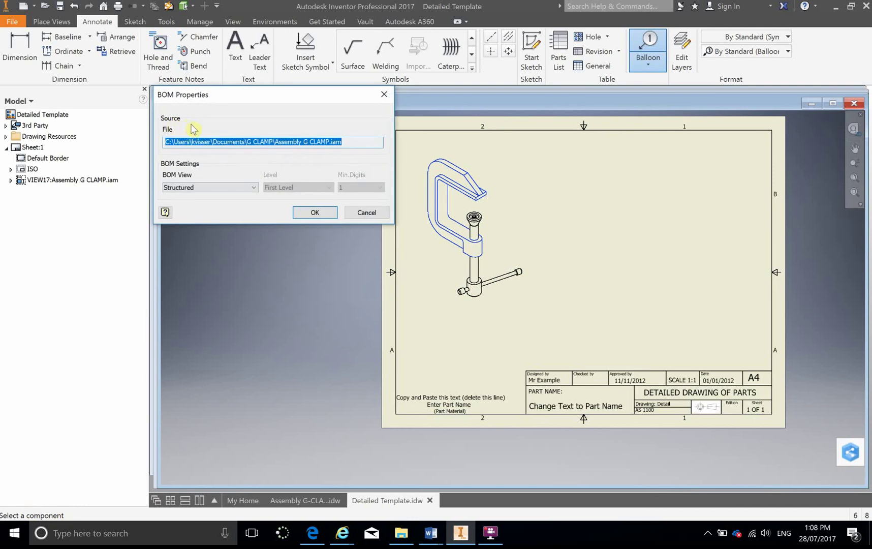
click(318, 214)
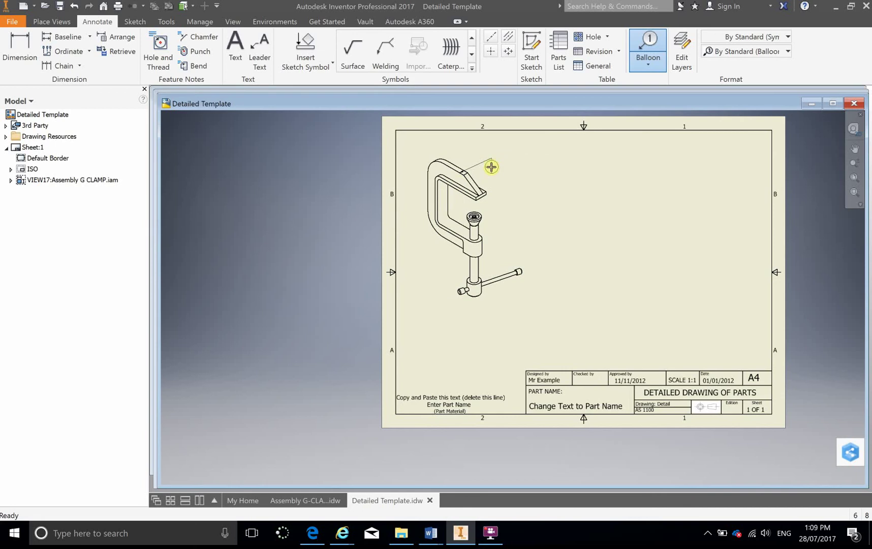
Step: Place balloons 1, 3 and 2 on the clamp jaw, spindle cap and spindle
click(507, 161)
right_click(508, 161)
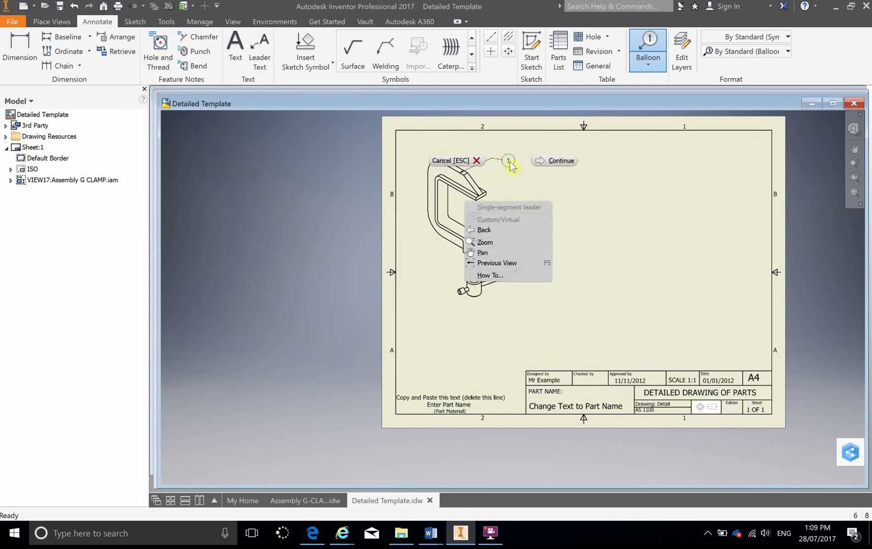
click(559, 162)
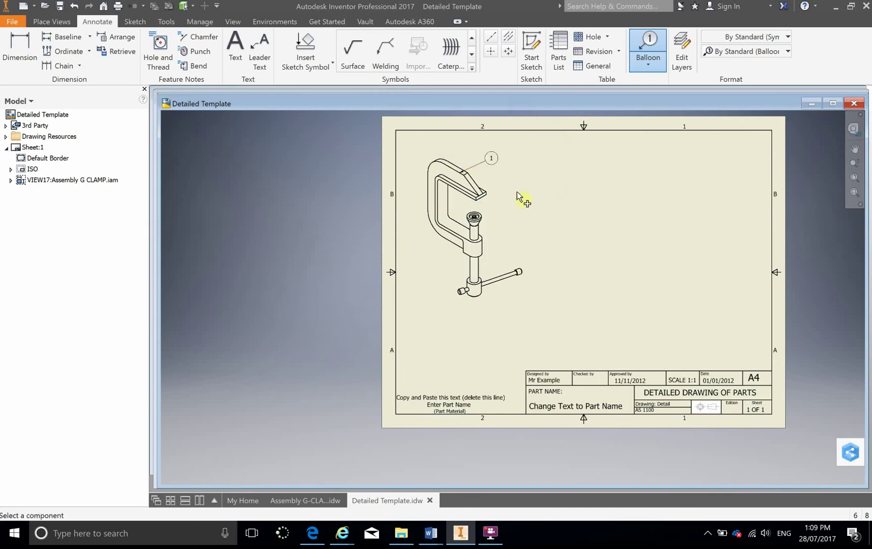
click(483, 225)
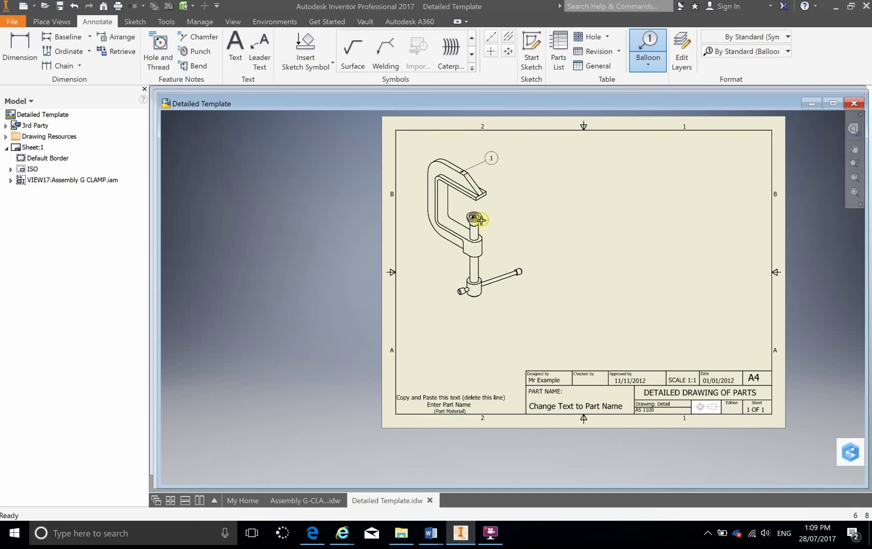
click(510, 206)
right_click(540, 207)
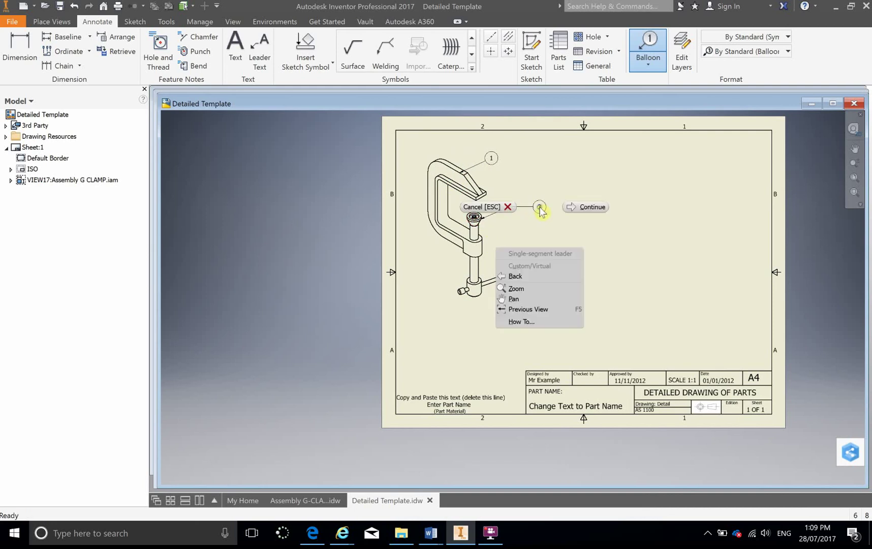
click(582, 207)
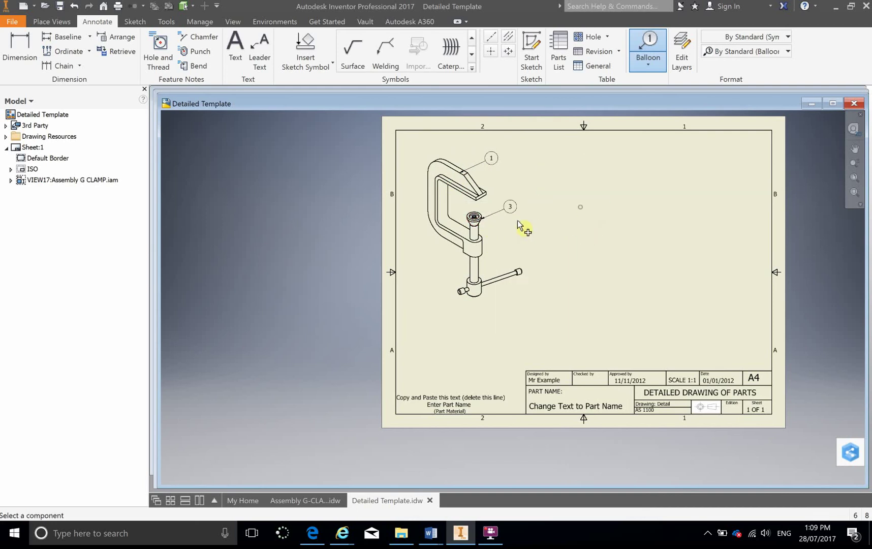
click(479, 232)
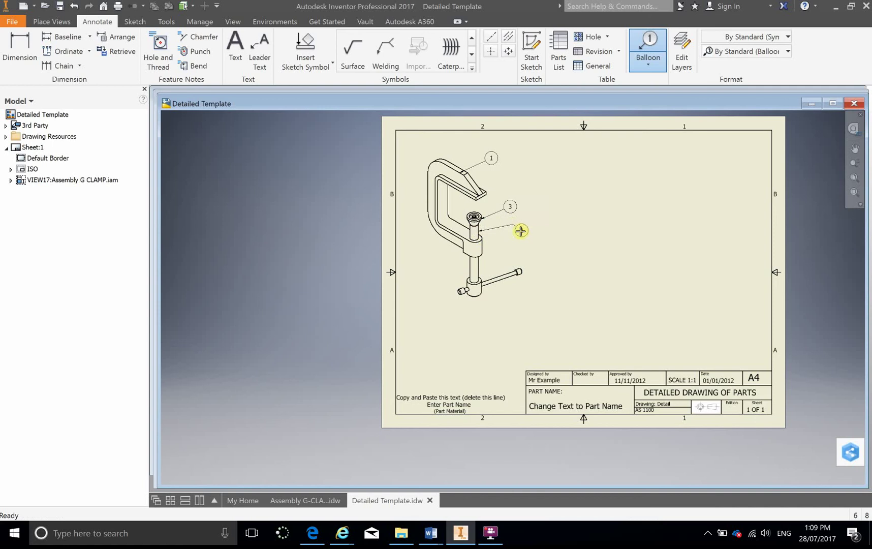
right_click(521, 231)
click(567, 234)
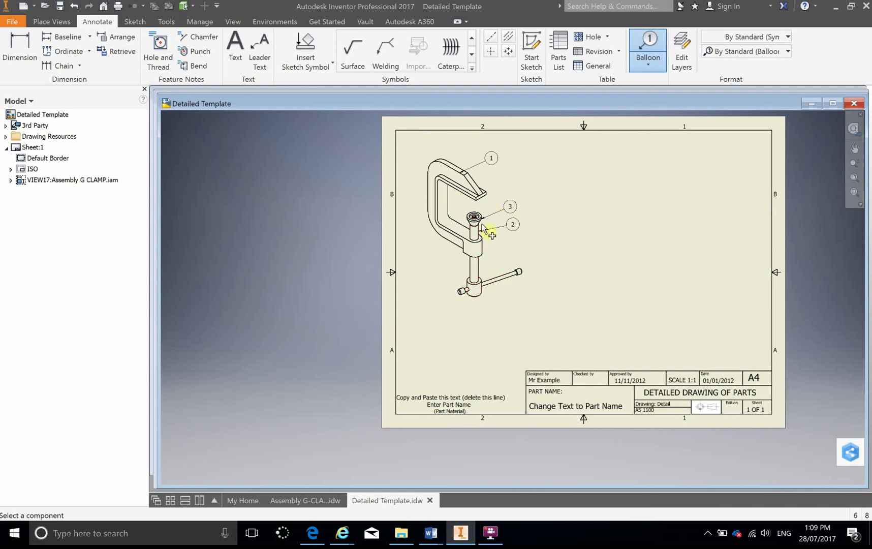
Step: Balloon the handle as 4 and both handle caps as 5, then start a parts list
click(489, 282)
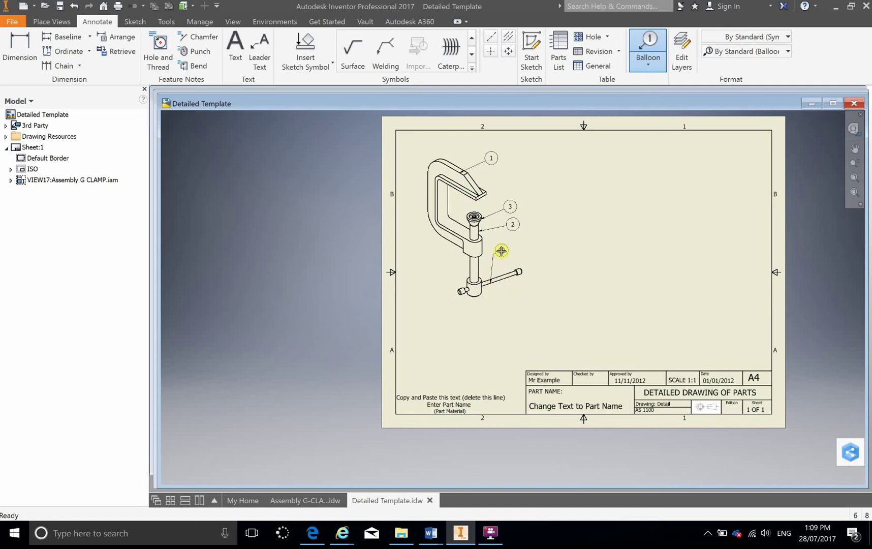
click(501, 251)
right_click(501, 251)
click(556, 253)
click(535, 287)
right_click(535, 287)
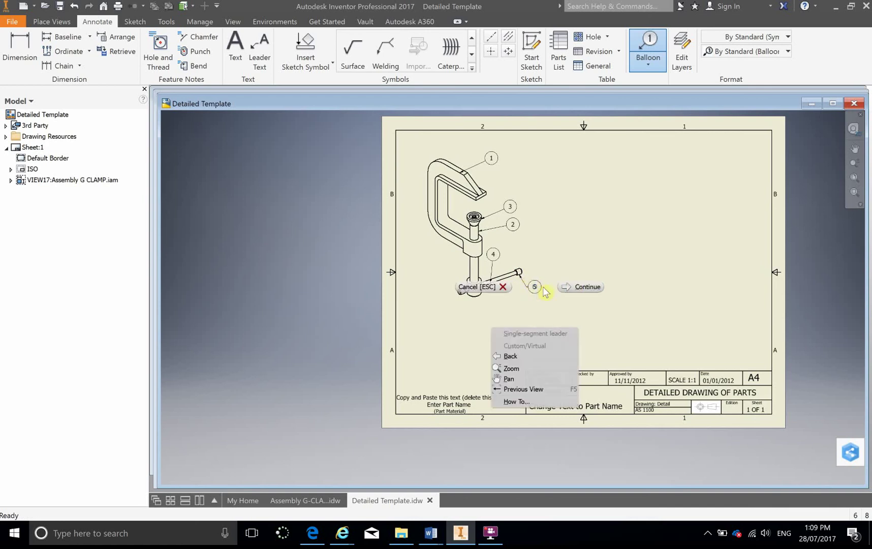
click(582, 289)
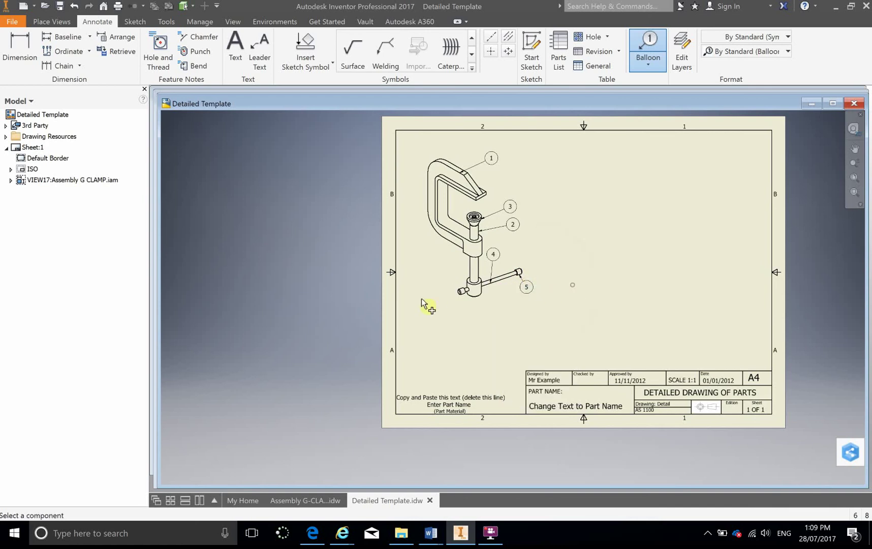
click(447, 276)
right_click(453, 269)
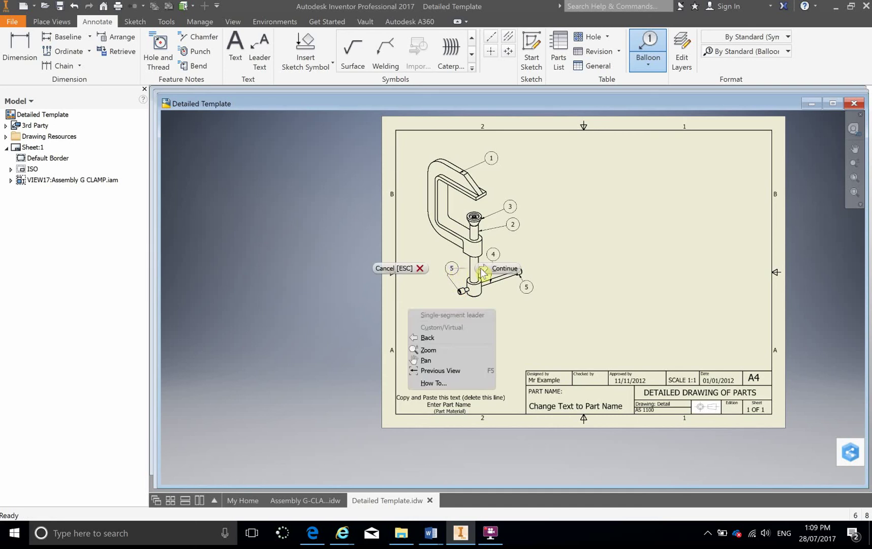
click(482, 271)
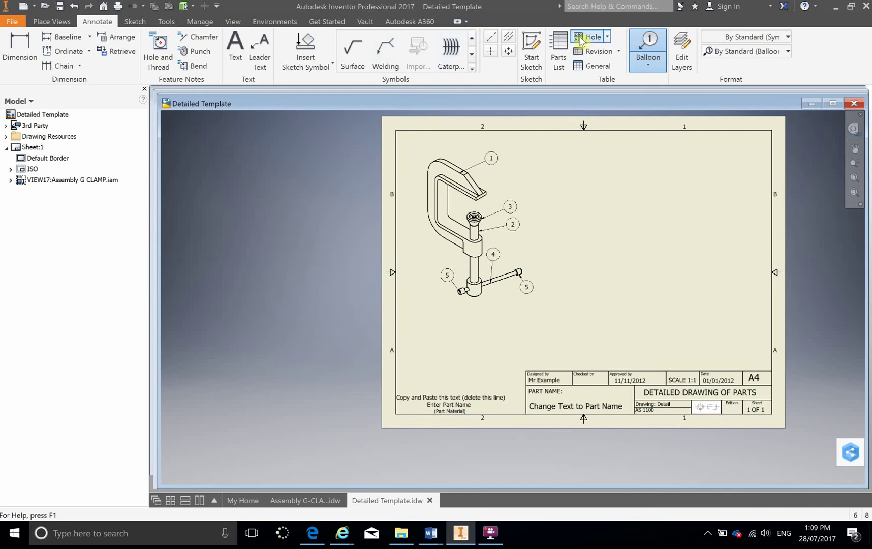
click(560, 50)
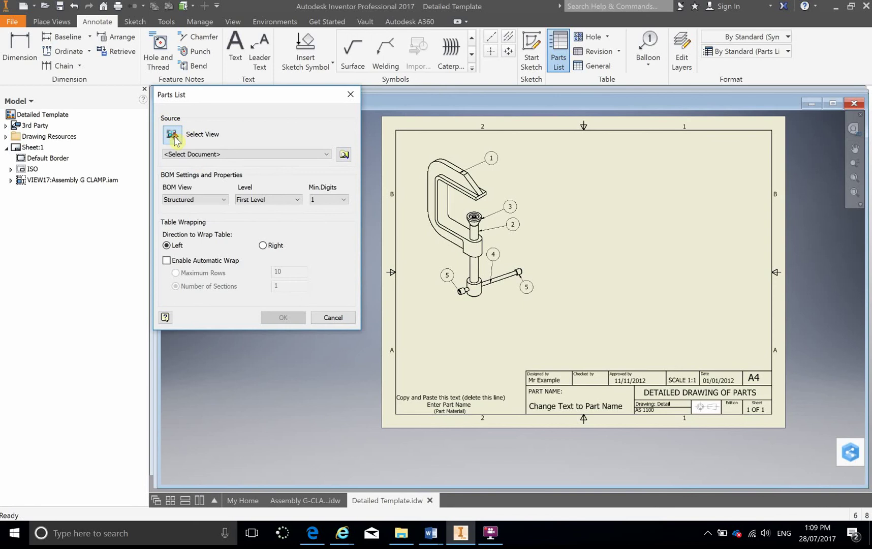
Step: Place the ISO-view parts list above the title block and briefly check the Assembly G-CLAMP drawing
click(459, 190)
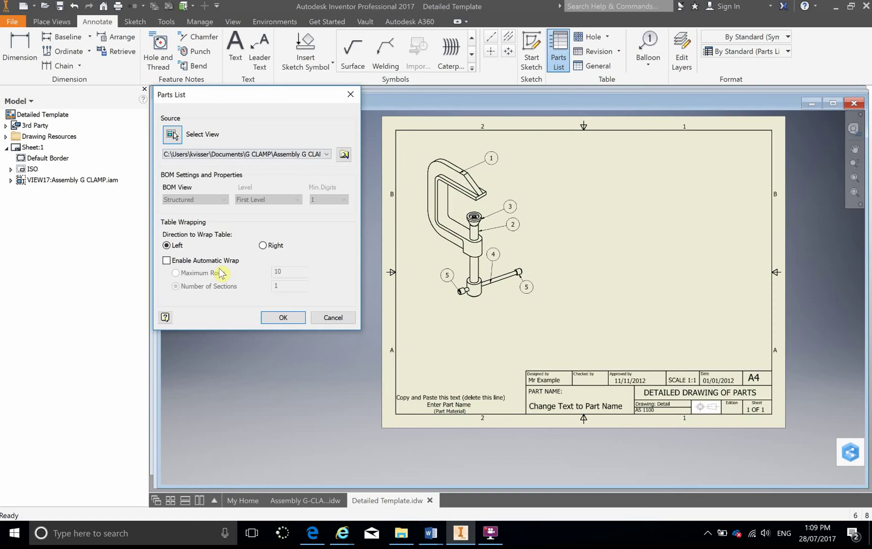
click(285, 320)
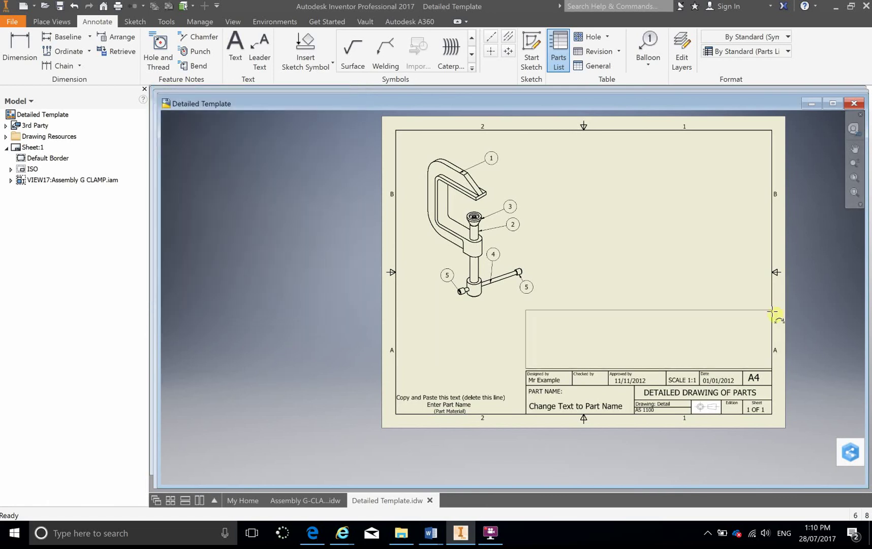
click(776, 315)
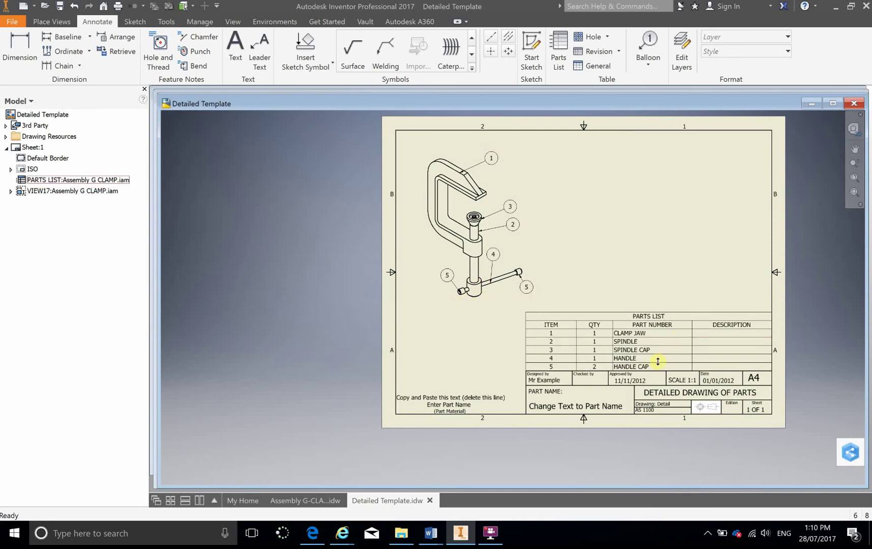
key(Escape)
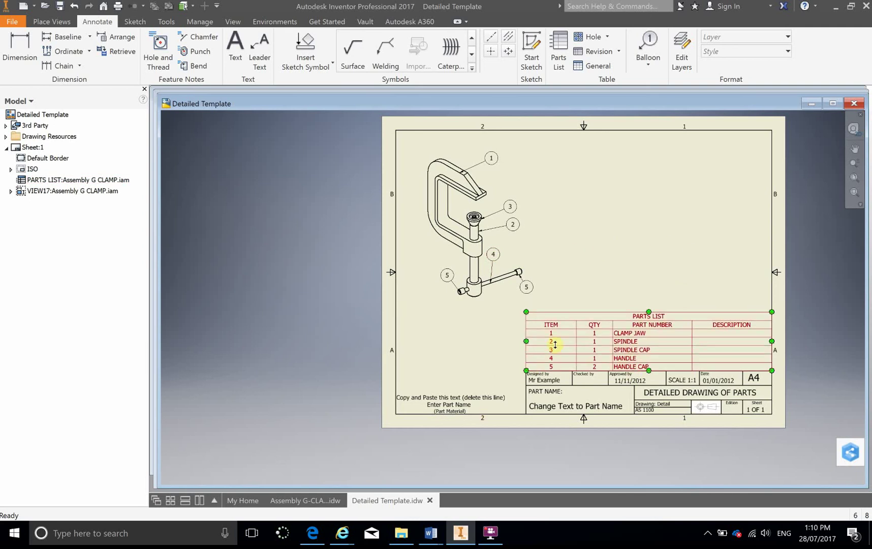
click(300, 500)
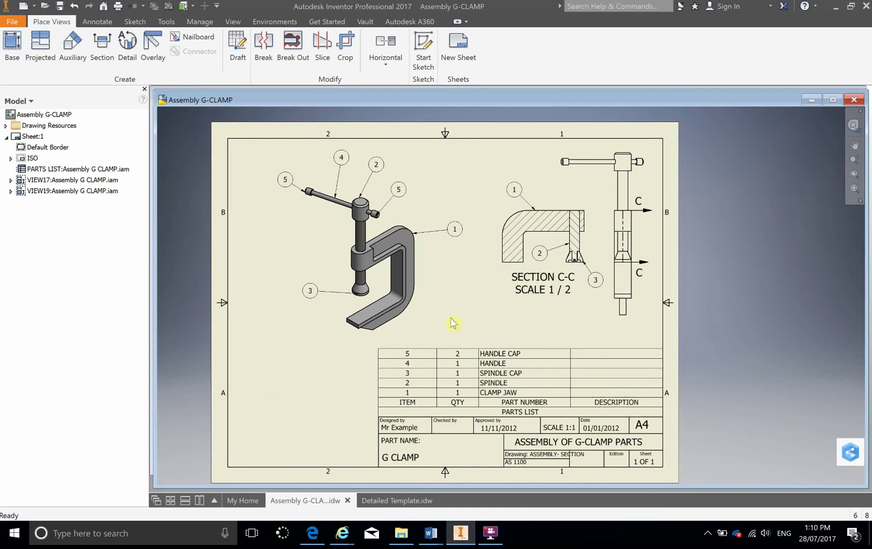
click(376, 501)
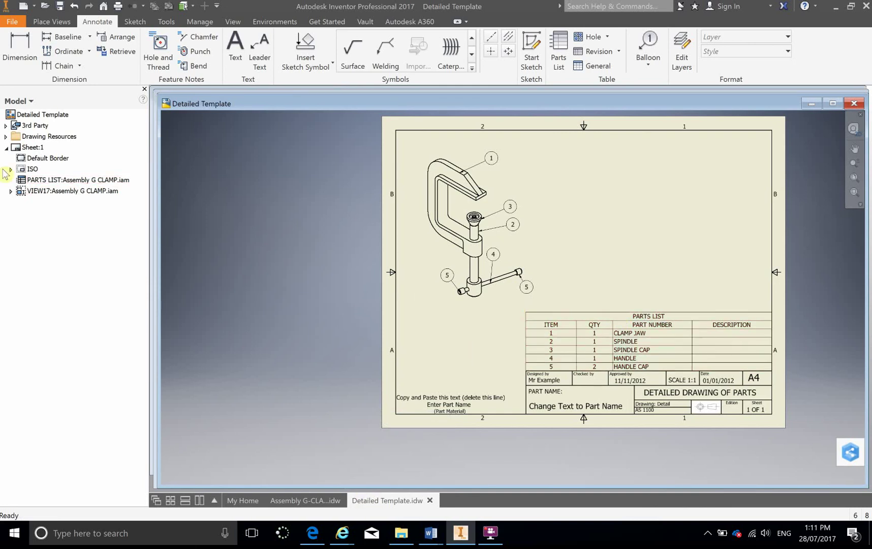
click(41, 180)
right_click(41, 181)
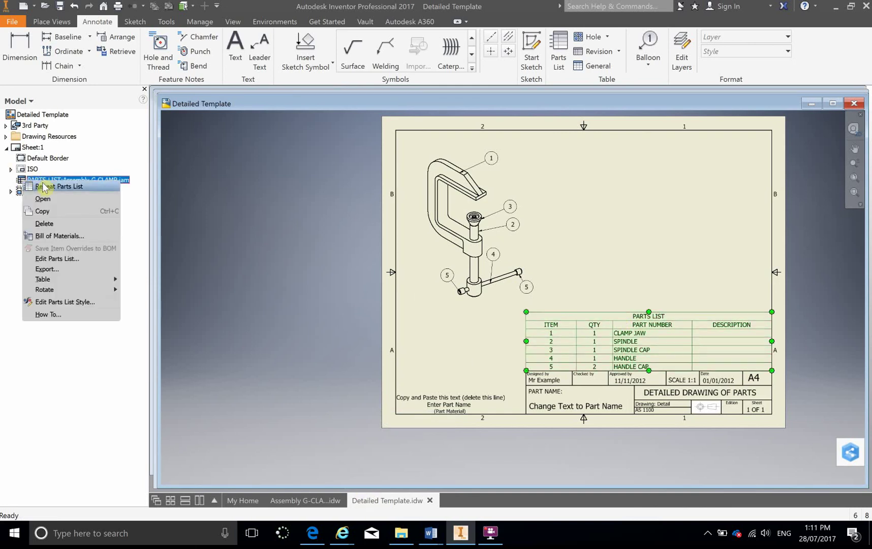
click(53, 303)
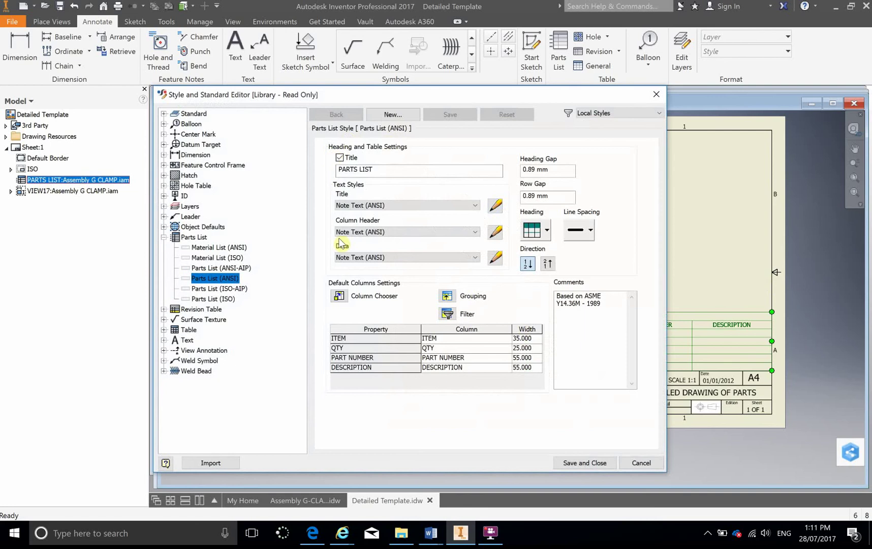
click(548, 230)
click(533, 271)
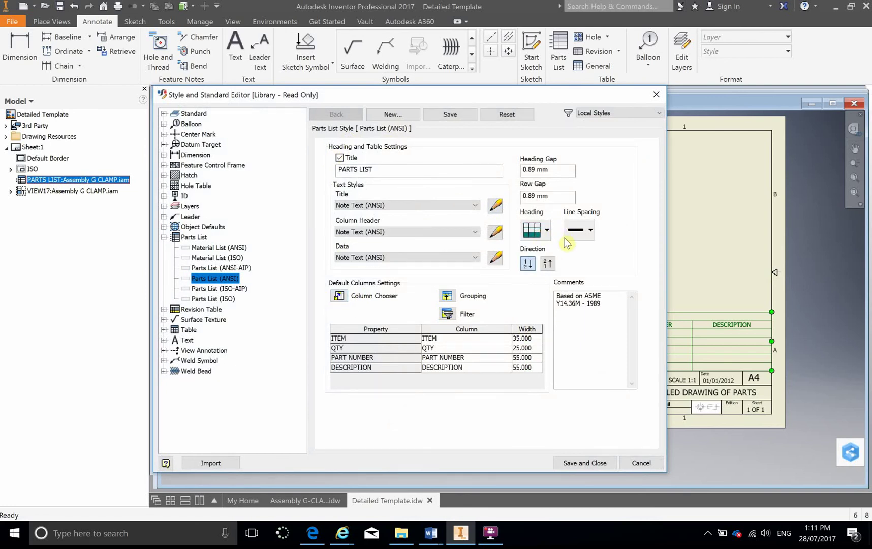
click(548, 263)
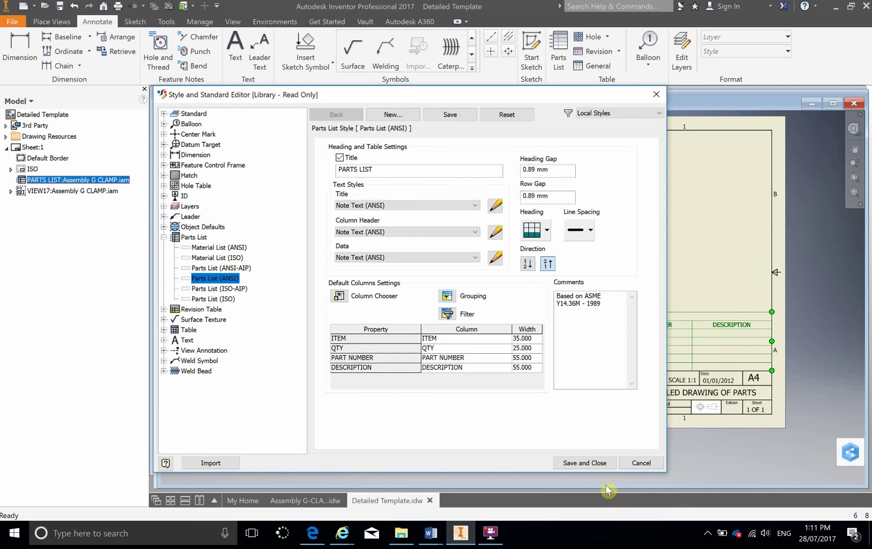
click(581, 463)
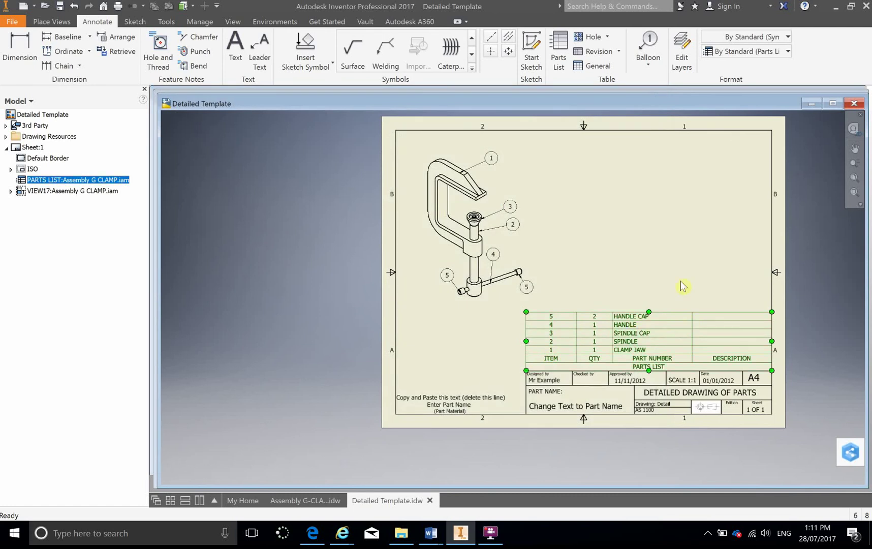
click(683, 256)
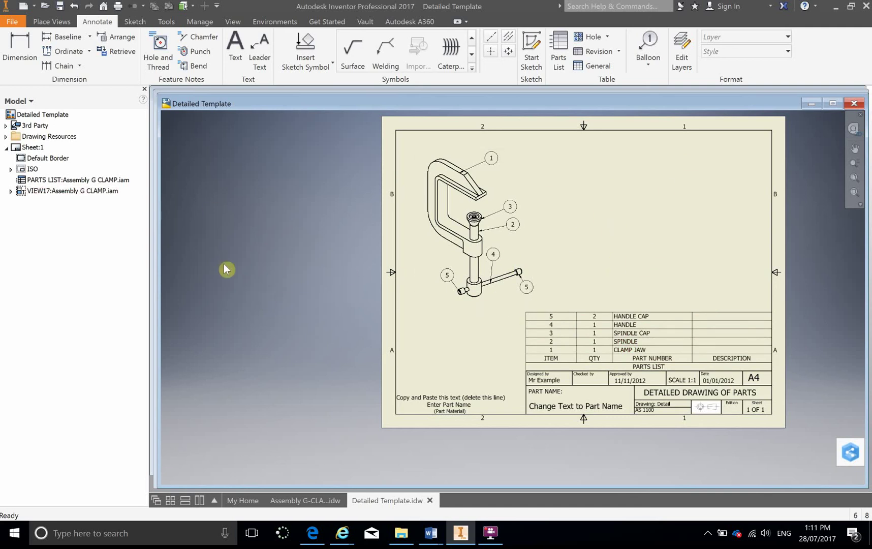
scroll(655, 266, up, 3)
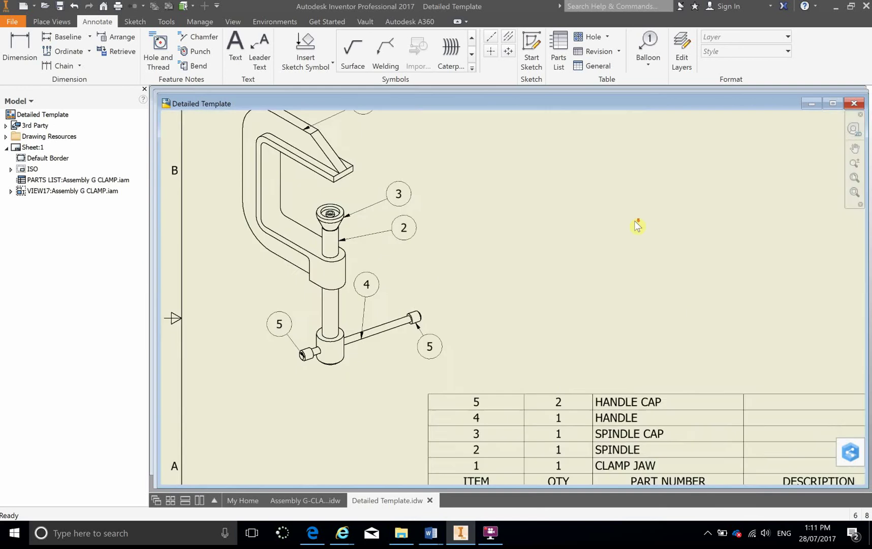
scroll(636, 226, down, 2)
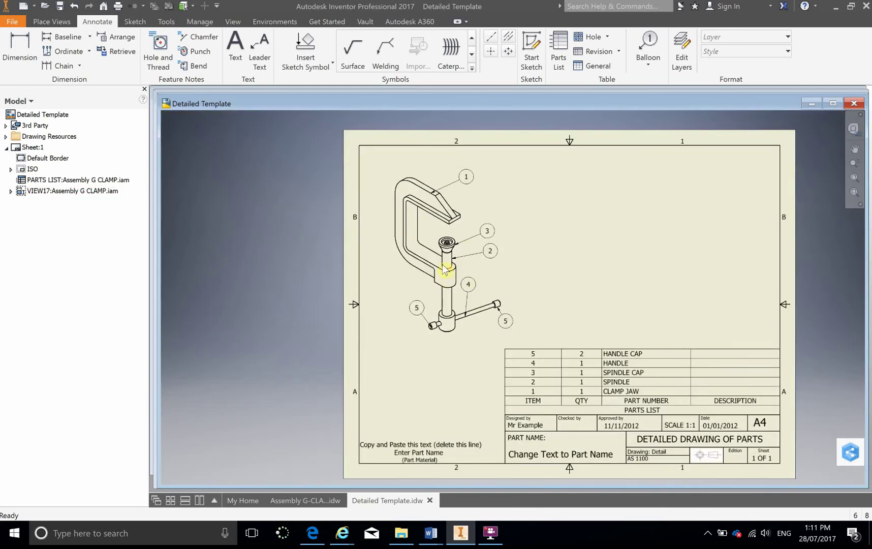
Step: Start a second base view with Assembly G CLAMP.iam loaded
click(490, 533)
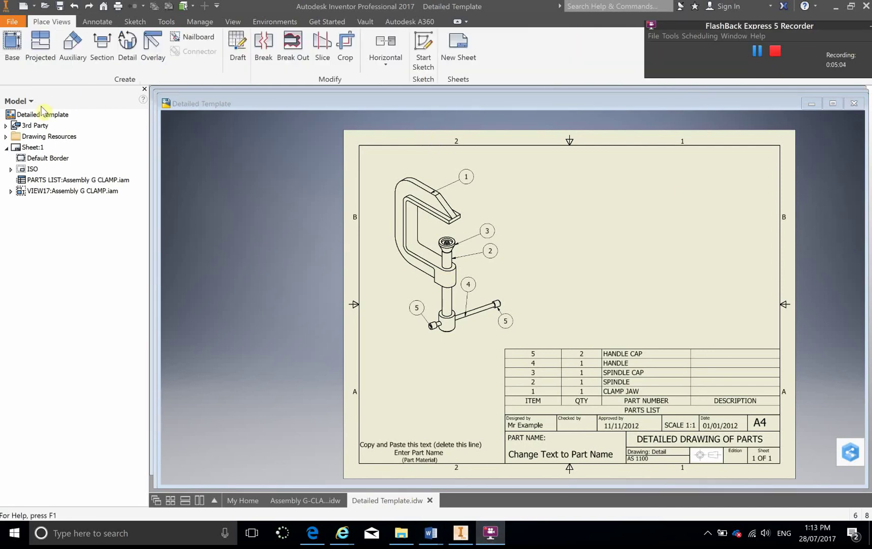
click(11, 46)
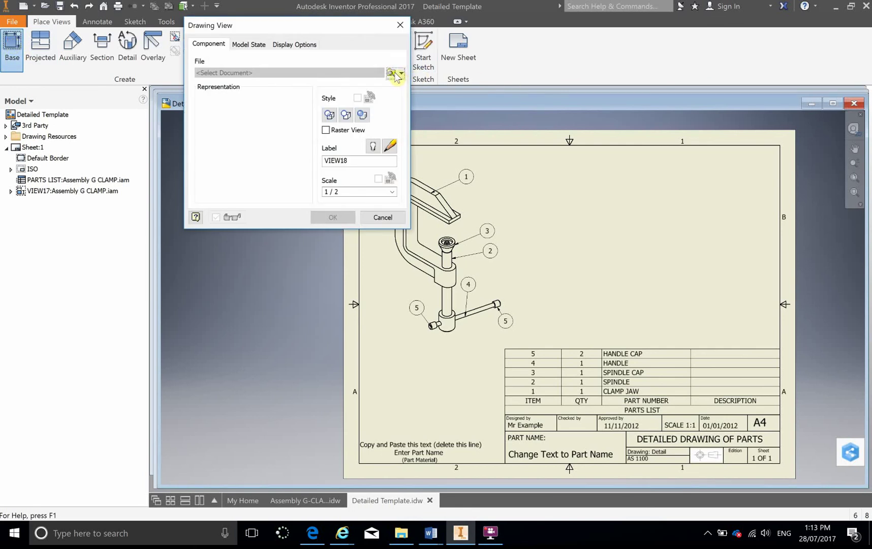
click(396, 75)
click(396, 73)
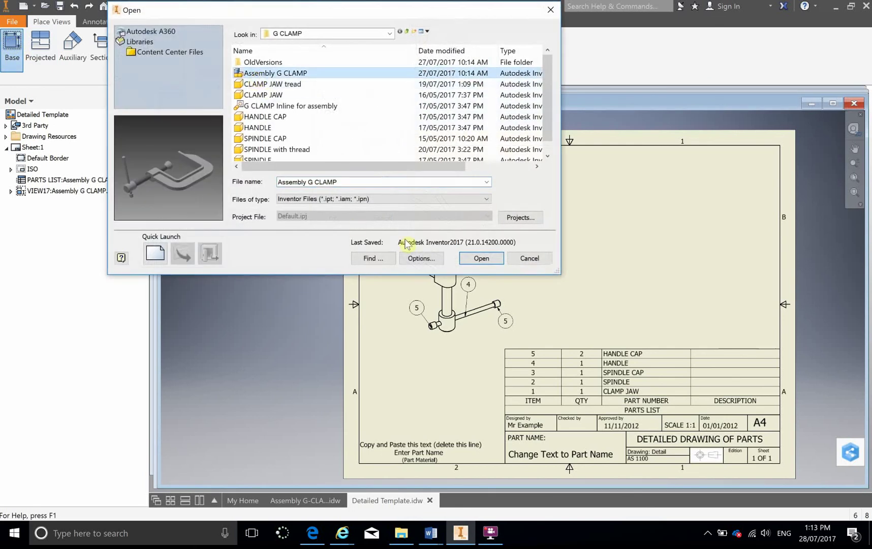
click(481, 259)
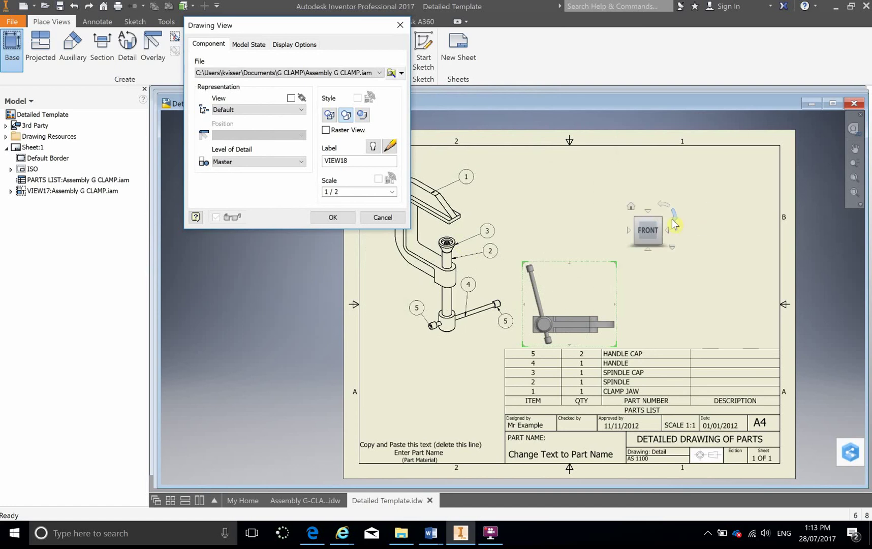
Step: Orient the view to LEFT, place it as VIEW18, and drag it to the upper right
click(659, 207)
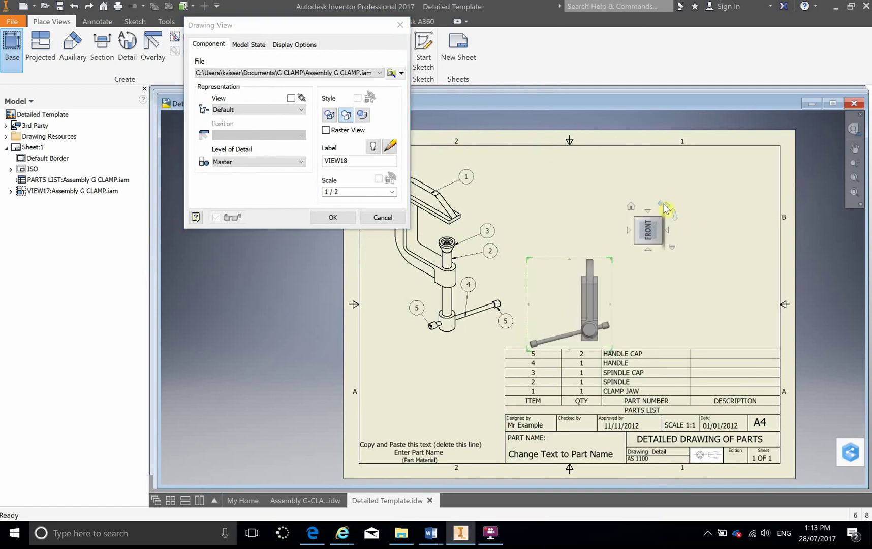
click(667, 231)
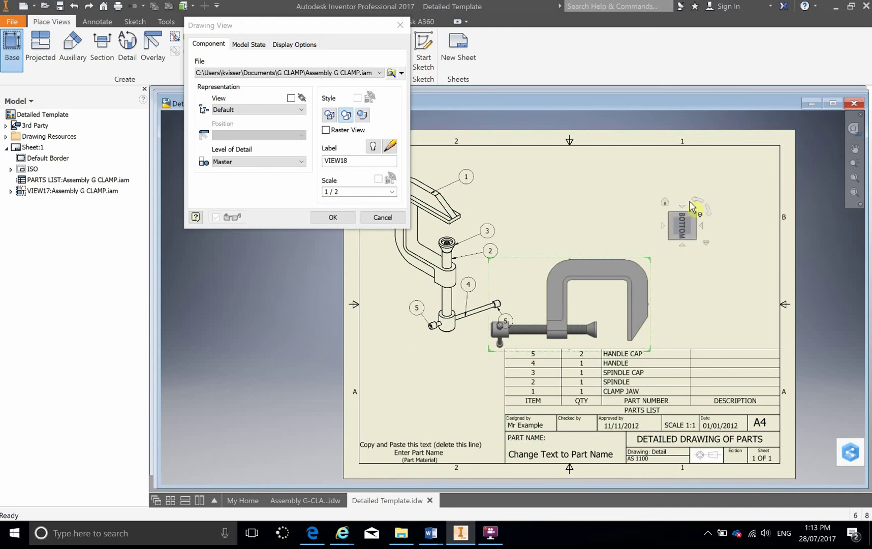
click(696, 201)
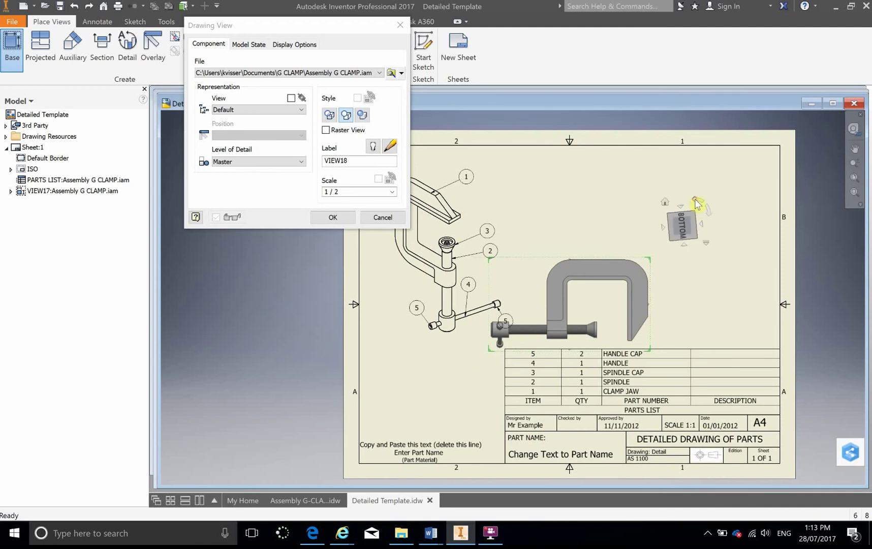
click(664, 226)
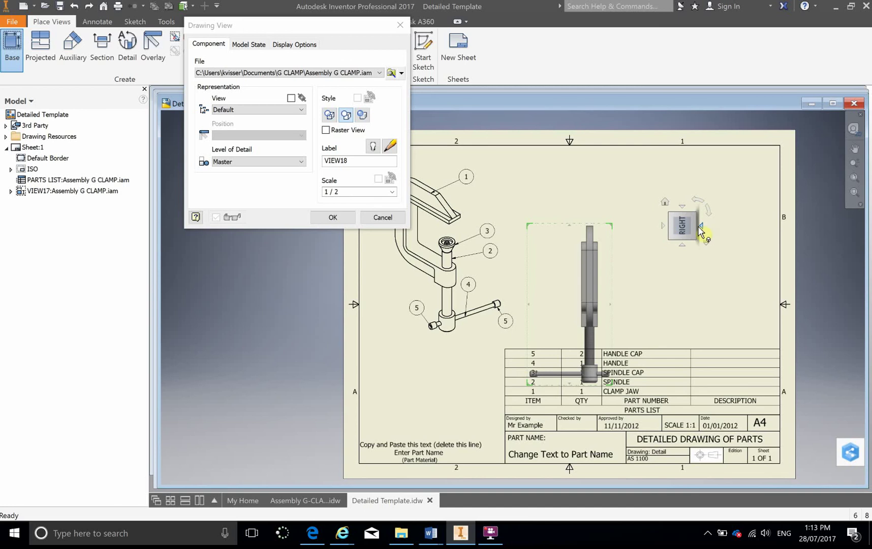
click(704, 229)
click(704, 230)
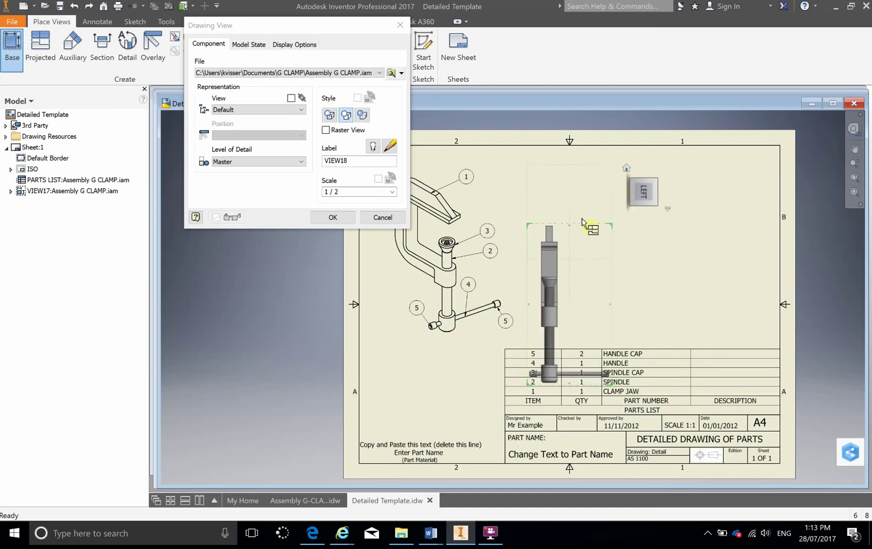
click(316, 220)
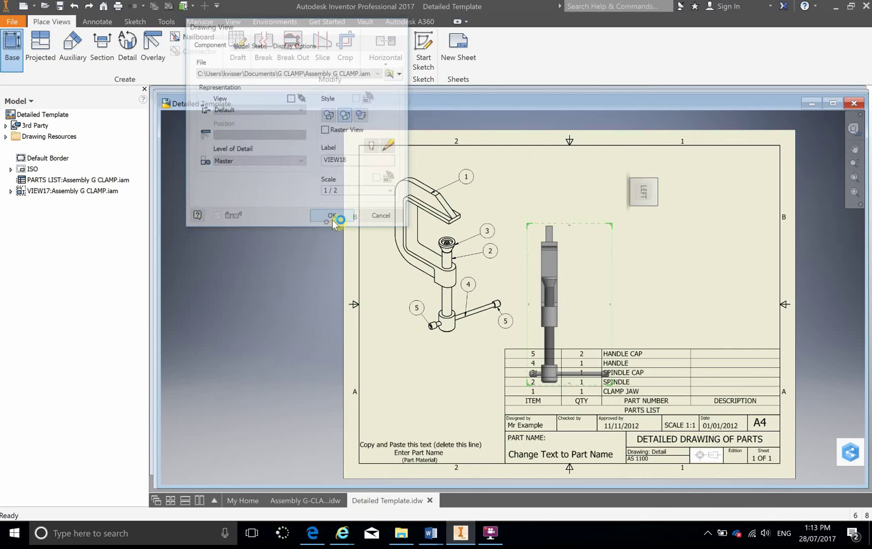
drag(566, 216, 705, 158)
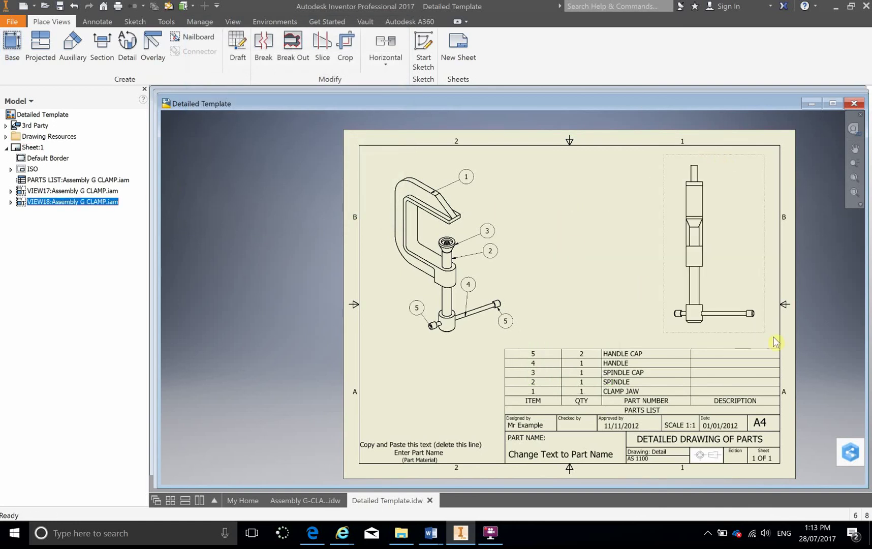
Step: Cut section B-B vertically down the spindle and place the hatched section left of the side view
click(102, 48)
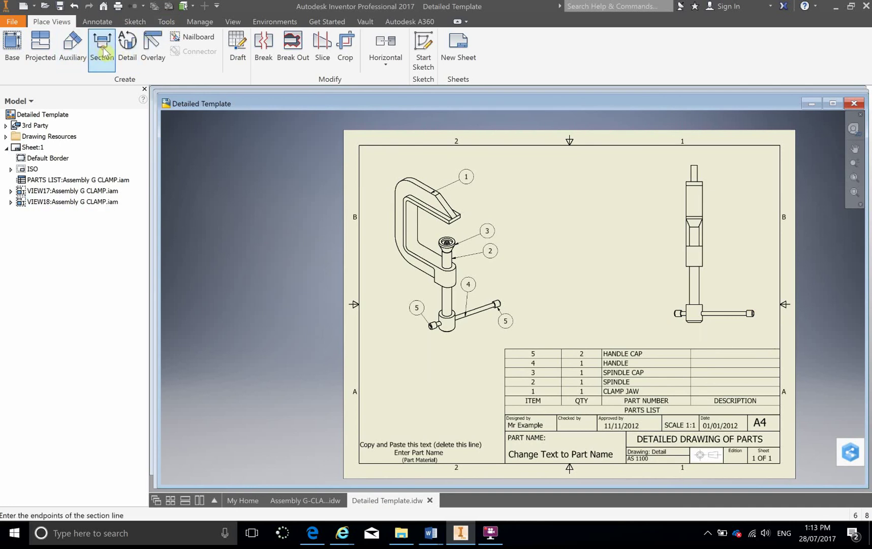
click(695, 183)
click(695, 266)
right_click(666, 270)
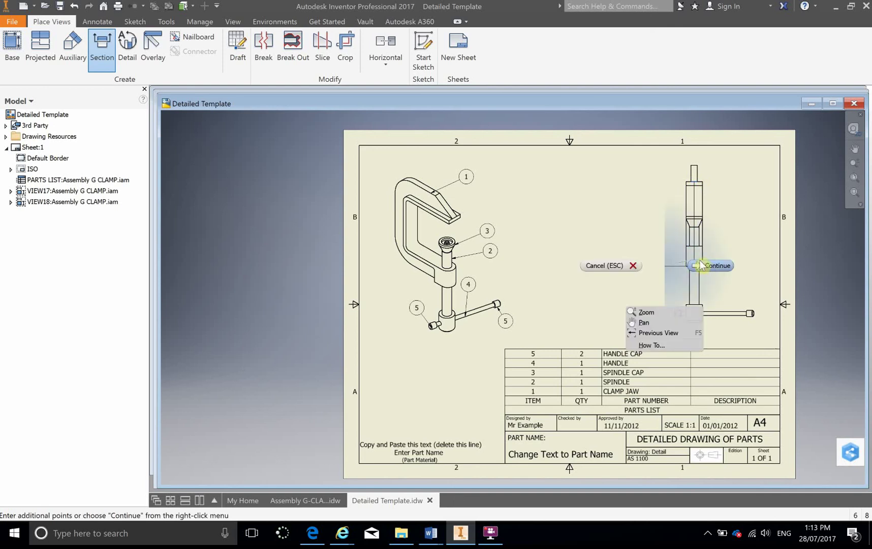
click(711, 265)
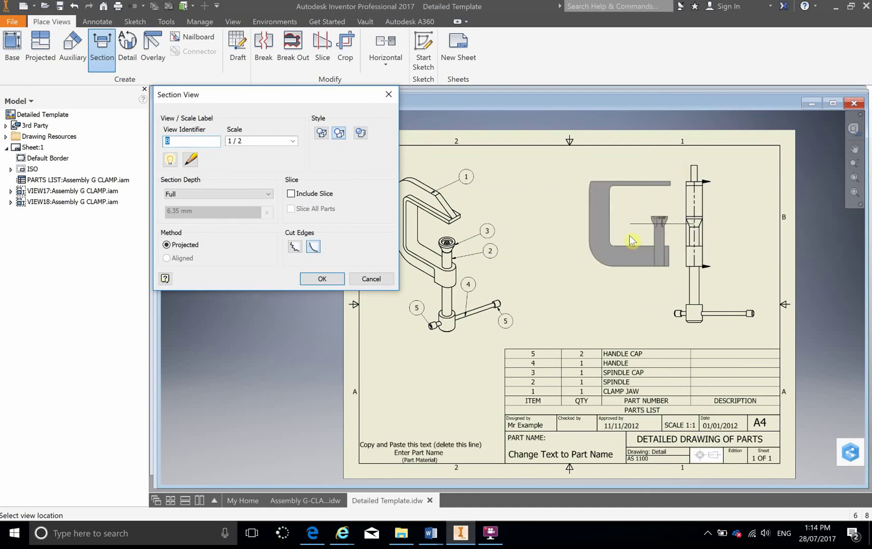
click(628, 241)
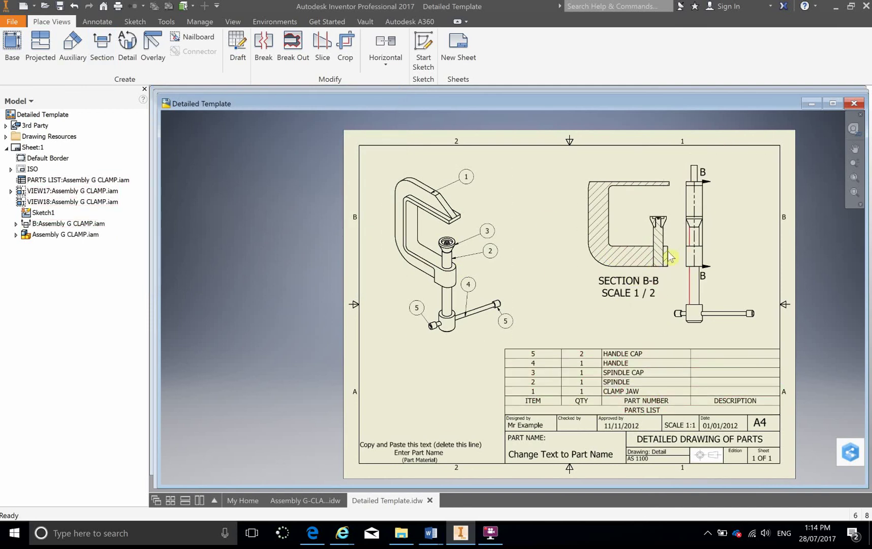
Step: Delete the OLE logo image from the title block and switch to the Assembly G-CLAMP drawing
right_click(711, 459)
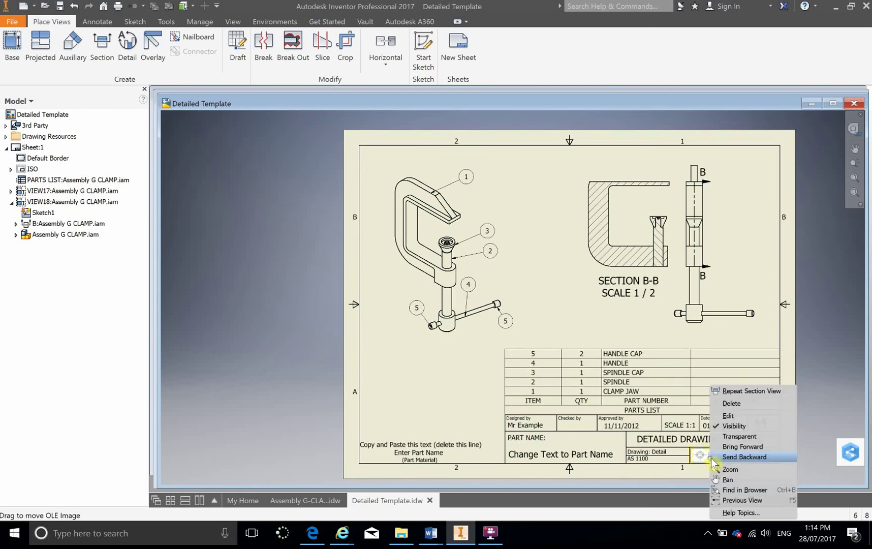
click(724, 404)
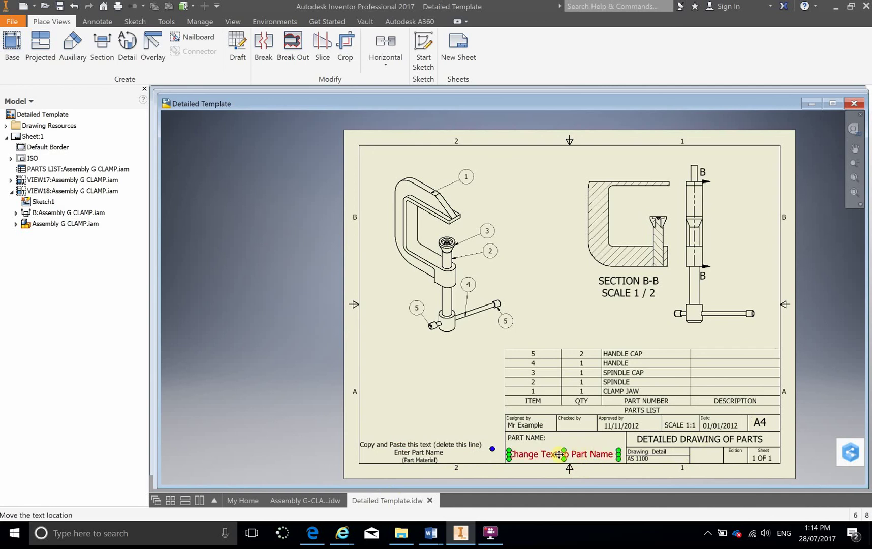
click(292, 501)
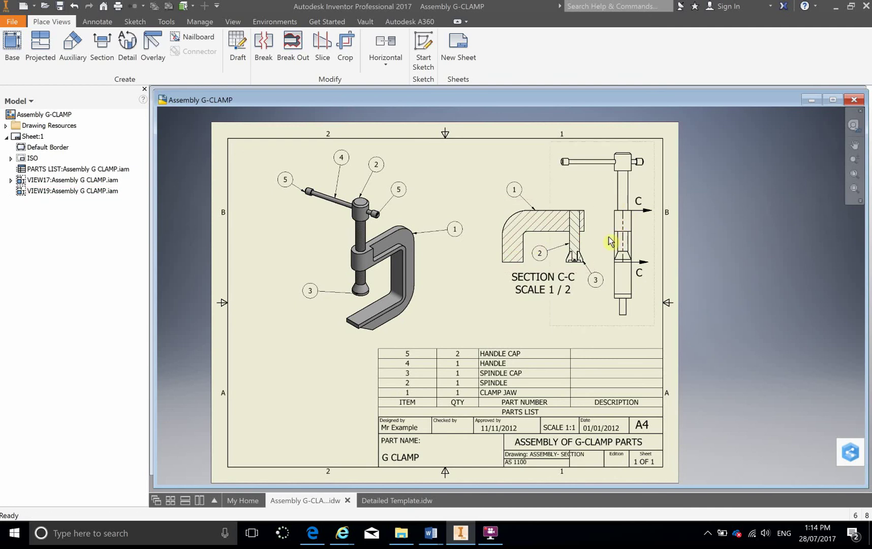
scroll(583, 268, up, 3)
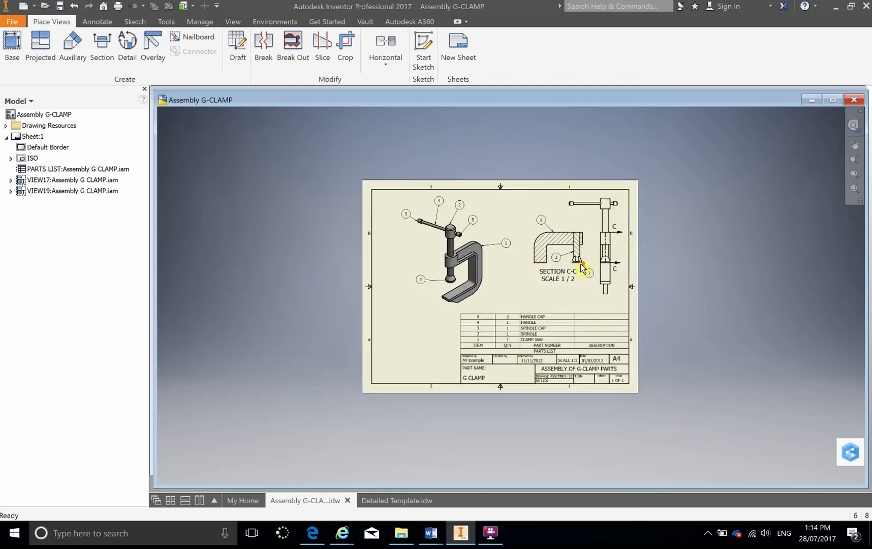
scroll(583, 268, down, 5)
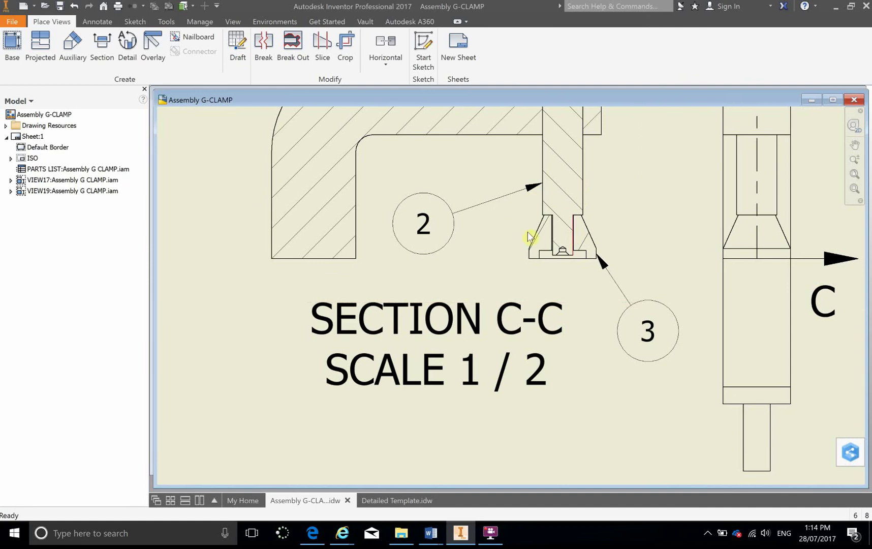
scroll(521, 275, up, 3)
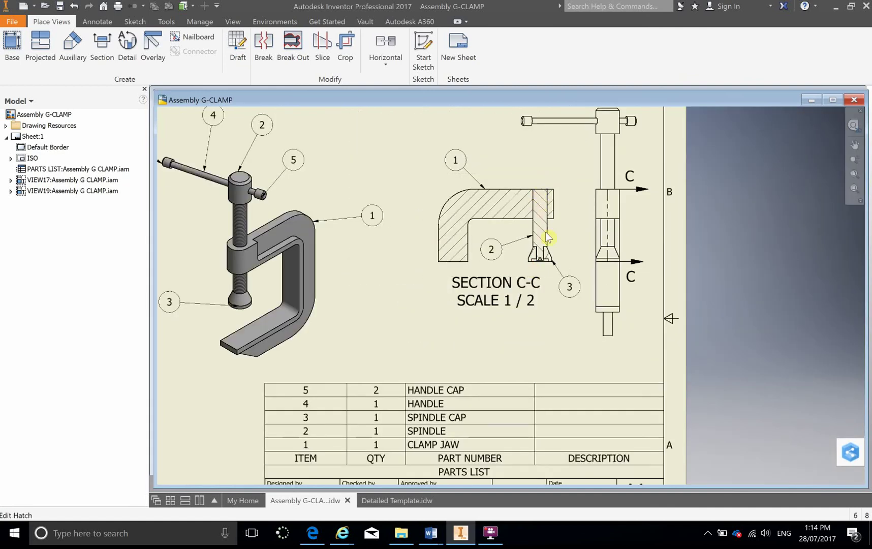